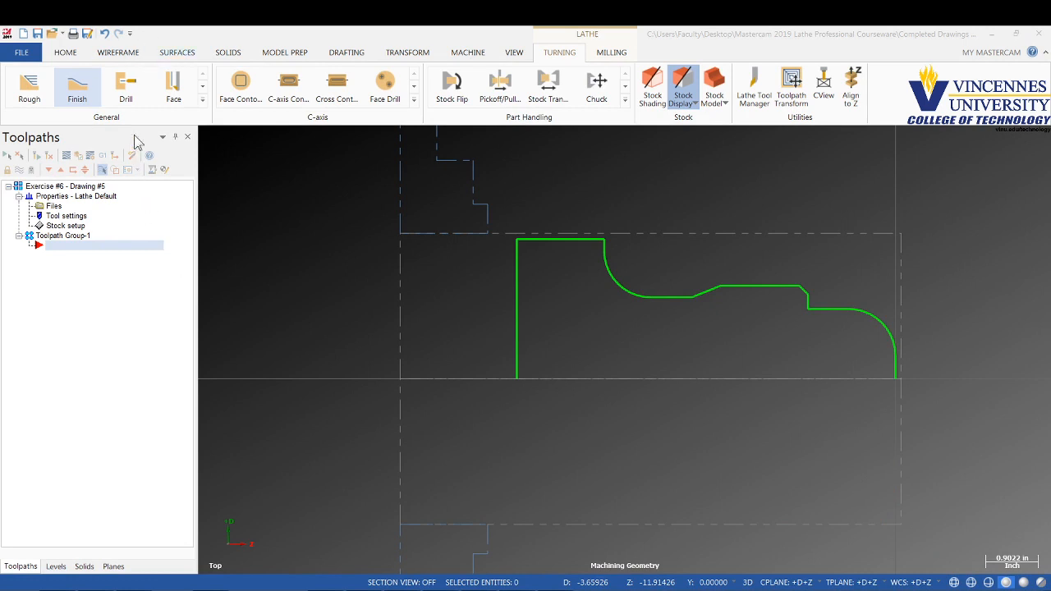
- Start a Face toolpath and choose the library tool T0101 R0.0313 OD ROUGH RIGHT - 80 DEG
{"action": "left_click", "coordinate": [174, 88]}
{"action": "left_click", "coordinate": [86, 227]}
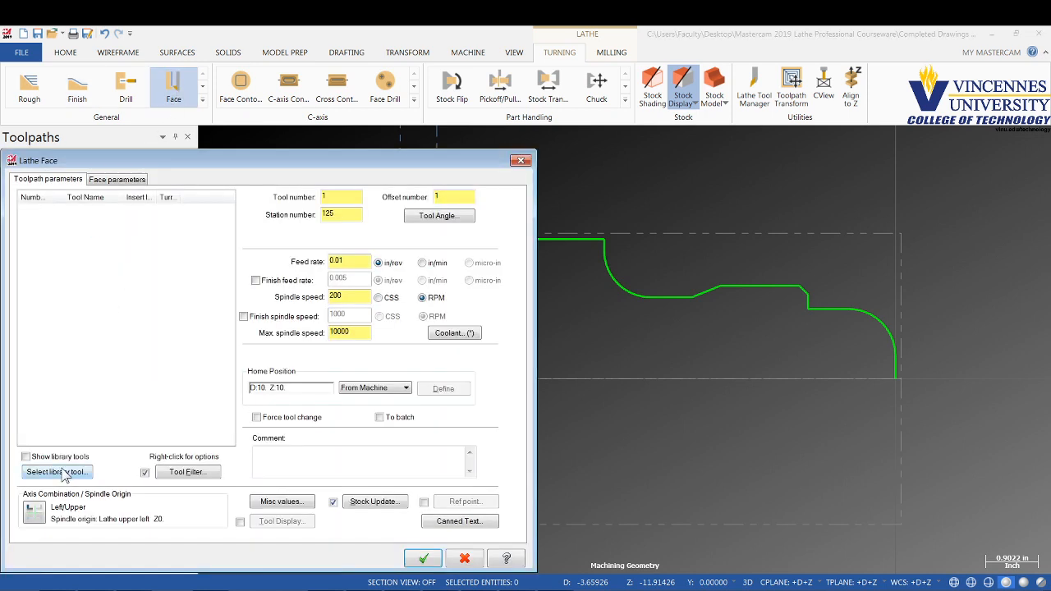
{"action": "left_click", "coordinate": [59, 473]}
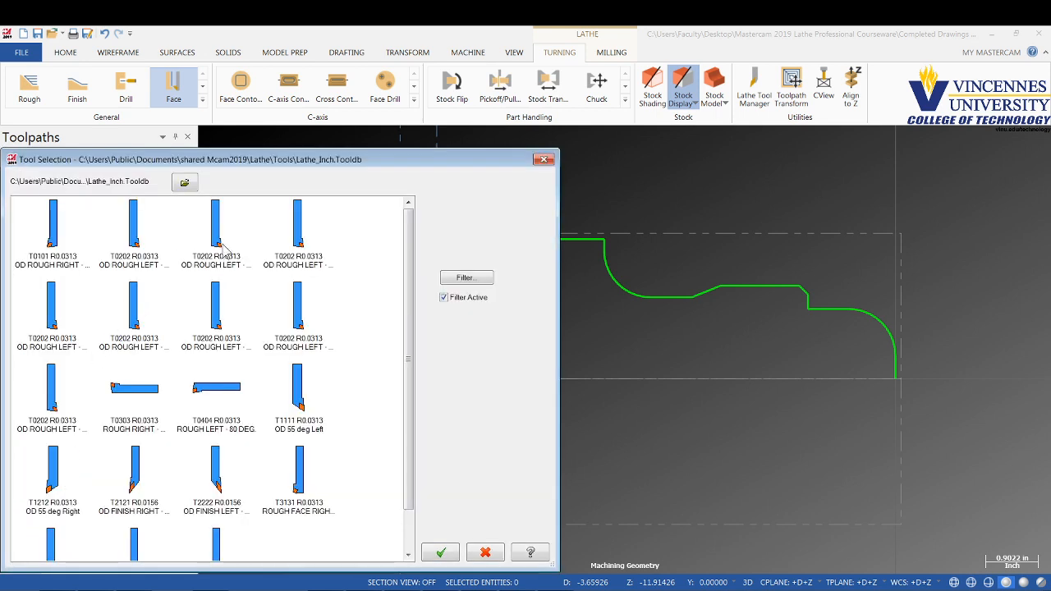
{"action": "left_click", "coordinate": [52, 239]}
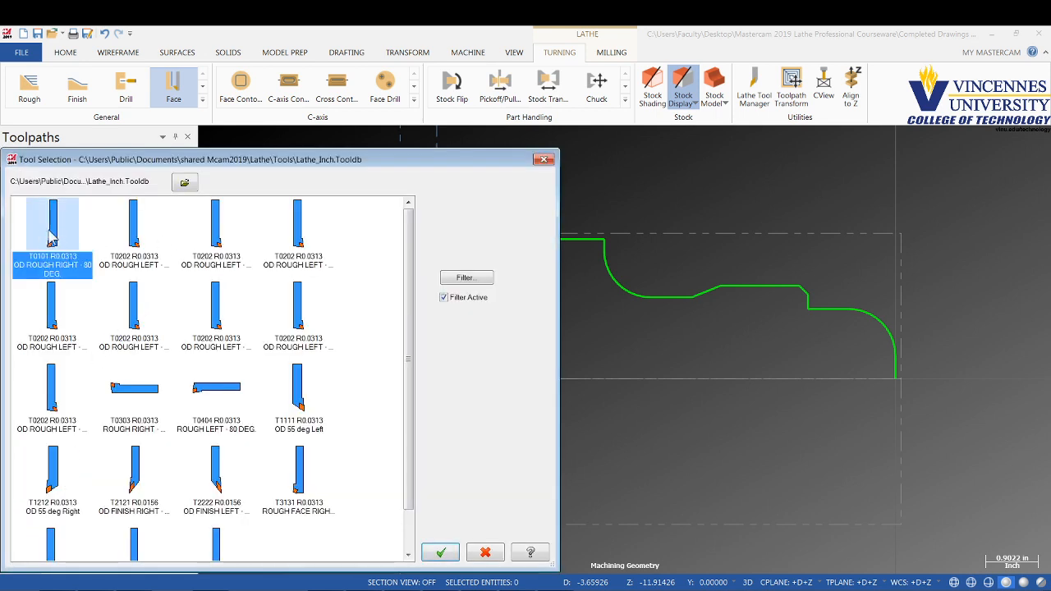
{"action": "left_click", "coordinate": [440, 552]}
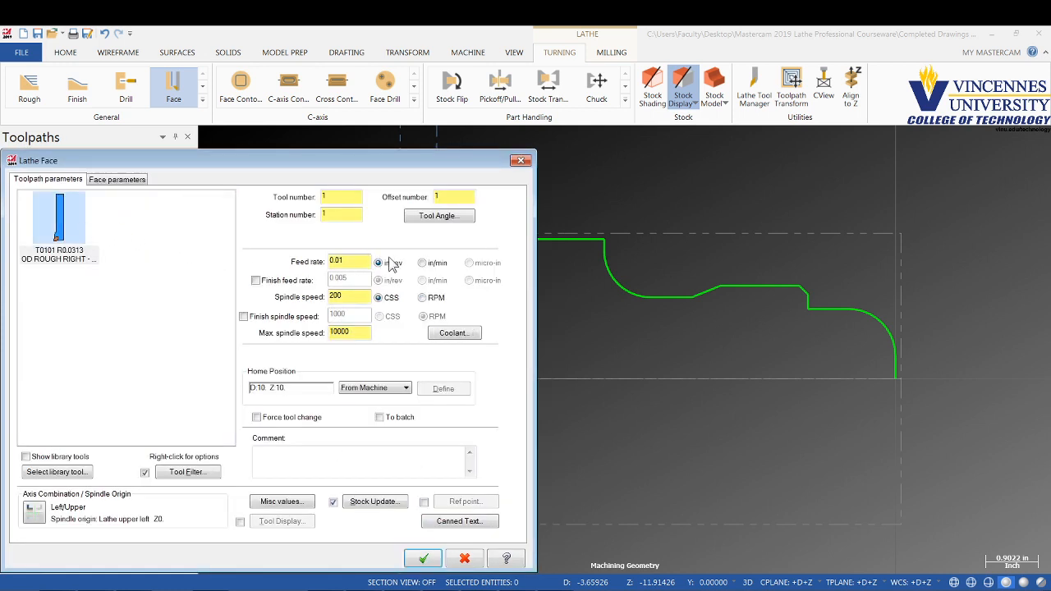
- Enable the finish feed rate at 0.0025 in/rev and set the facing spindle speed to 600
{"action": "left_click", "coordinate": [364, 260]}
{"action": "left_click", "coordinate": [256, 281]}
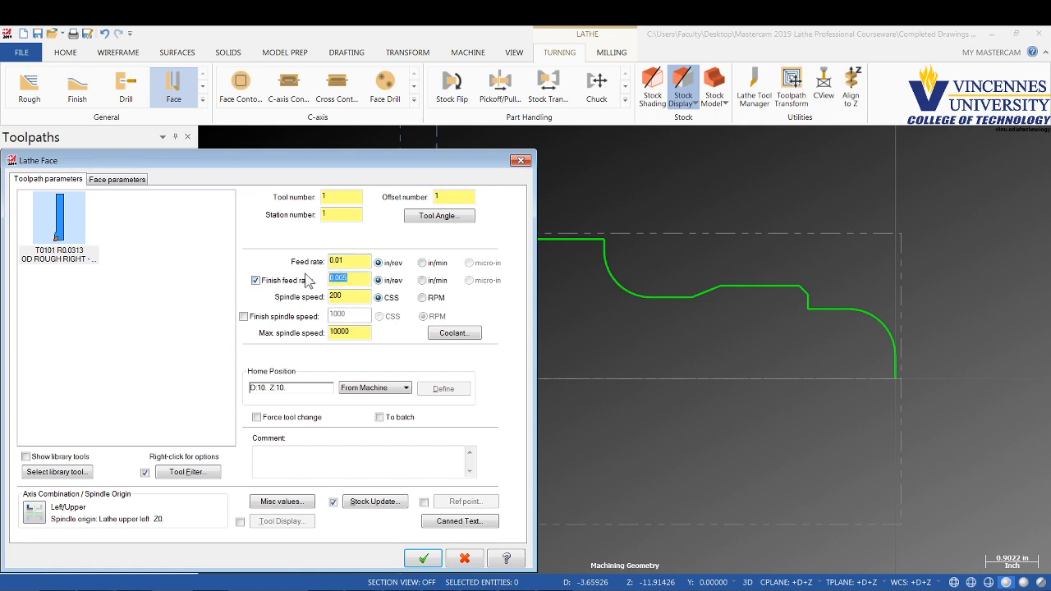
{"action": "type", "text": "0"}
{"action": "double_click", "coordinate": [333, 295]}
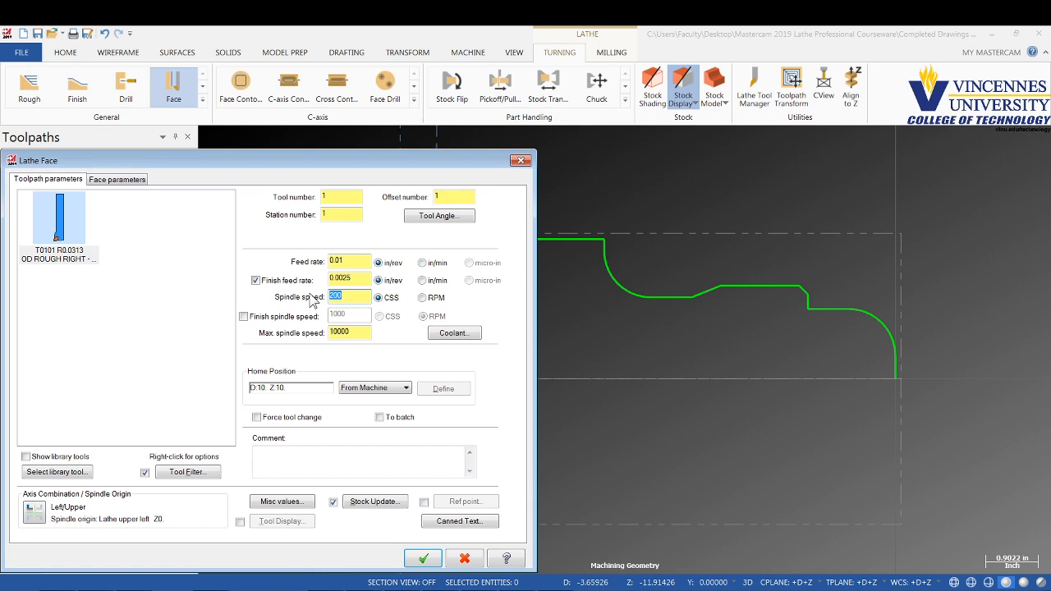
{"action": "type", "text": "600"}
- Enable a finish spindle speed of 500 CSS, set the maximum spindle speed to 2500, and enter the comment FACE WORKPIECE
{"action": "left_click", "coordinate": [243, 317]}
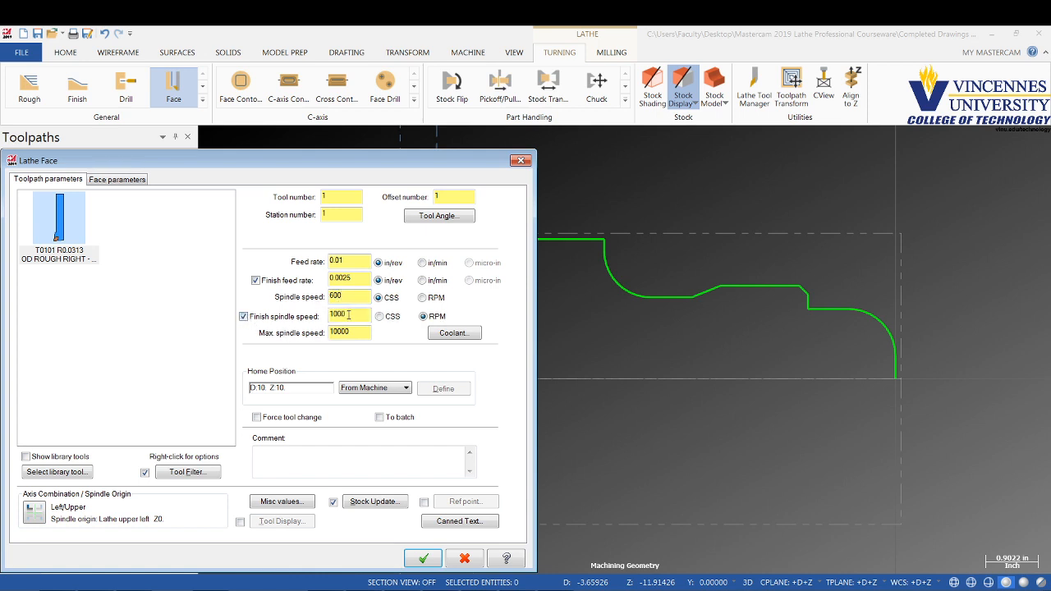
{"action": "double_click", "coordinate": [330, 315]}
{"action": "type", "text": "5"}
{"action": "left_click", "coordinate": [380, 317]}
{"action": "left_click_drag", "start_coordinate": [353, 331], "coordinate": [311, 337]}
{"action": "type", "text": "2"}
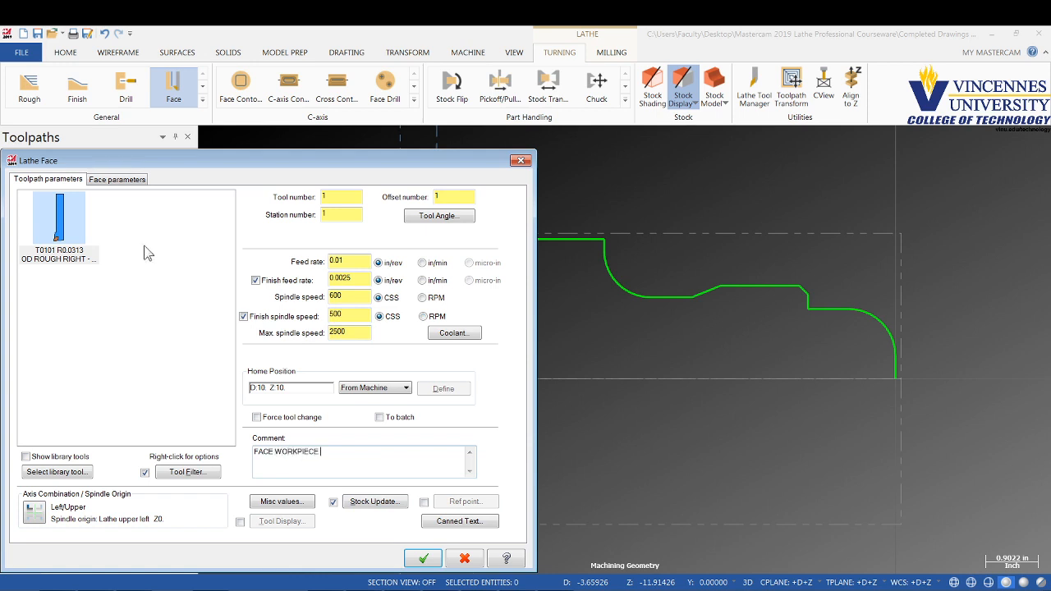
- Turn on flood coolant for the facing operation
{"action": "left_click", "coordinate": [455, 333]}
{"action": "left_click", "coordinate": [152, 182]}
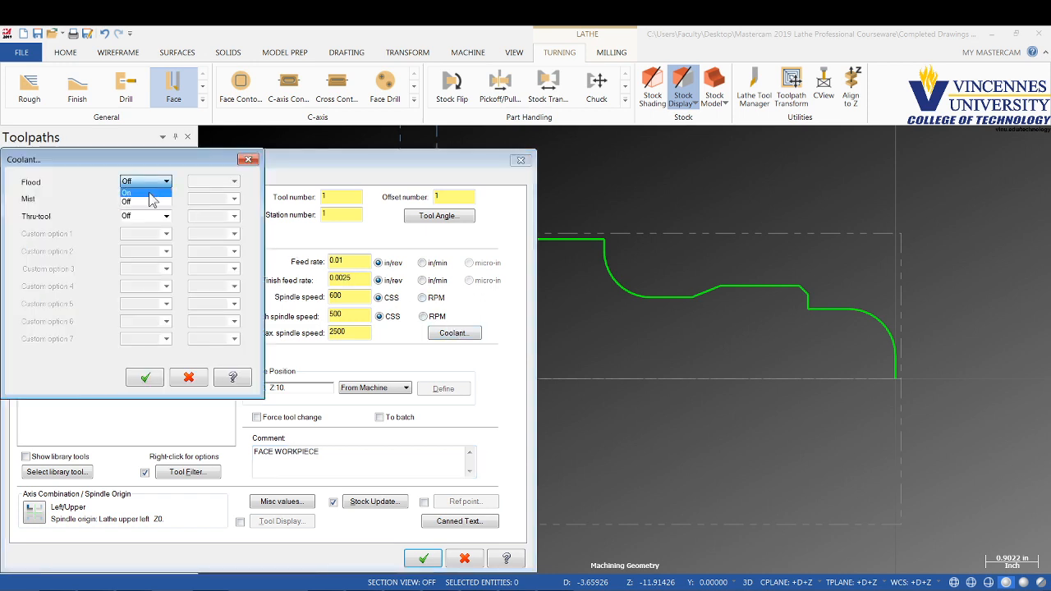
{"action": "left_click", "coordinate": [150, 193]}
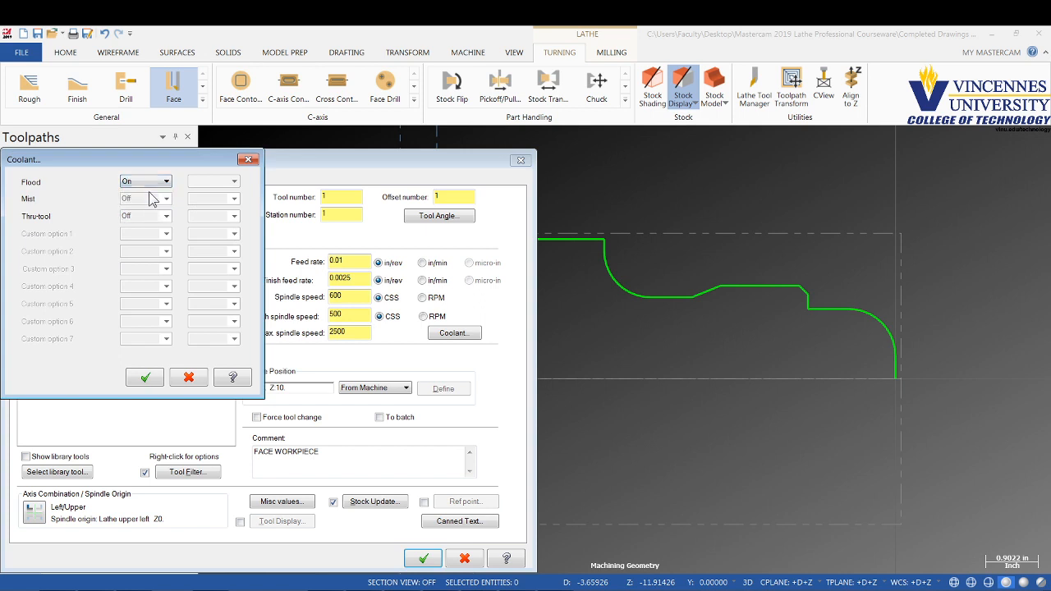
{"action": "left_click", "coordinate": [141, 377]}
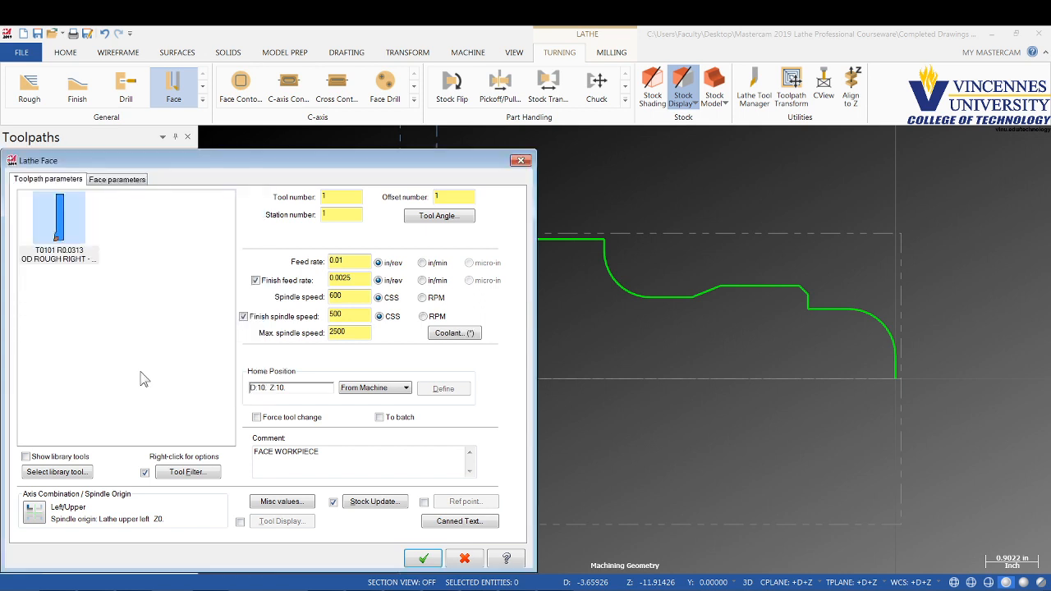
- Enable the rough stepover in the face parameters and set it to 0.05
{"action": "left_click", "coordinate": [114, 183]}
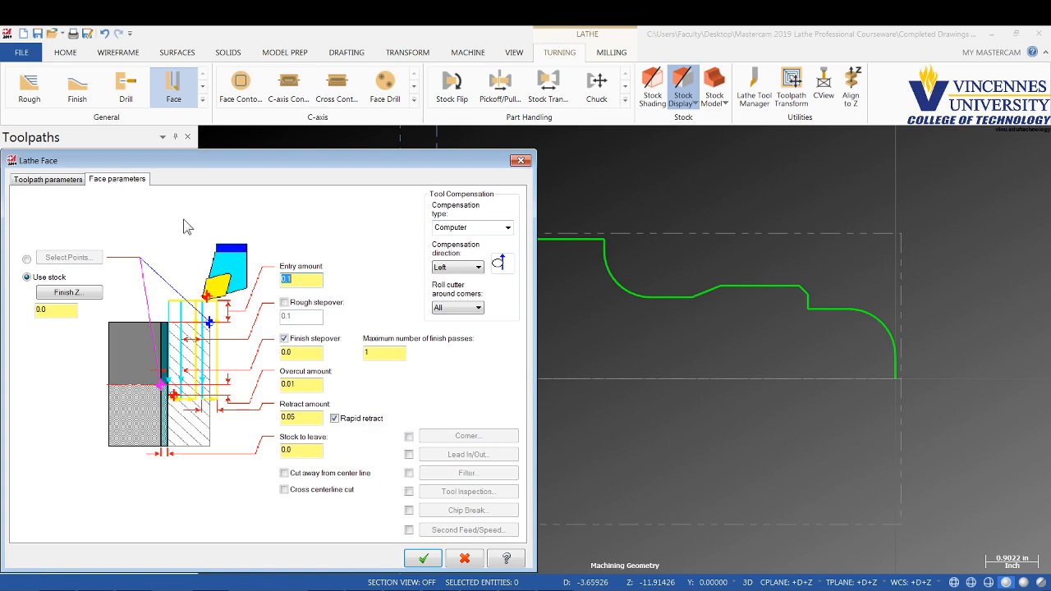
{"action": "left_click", "coordinate": [57, 313]}
{"action": "left_click", "coordinate": [284, 303]}
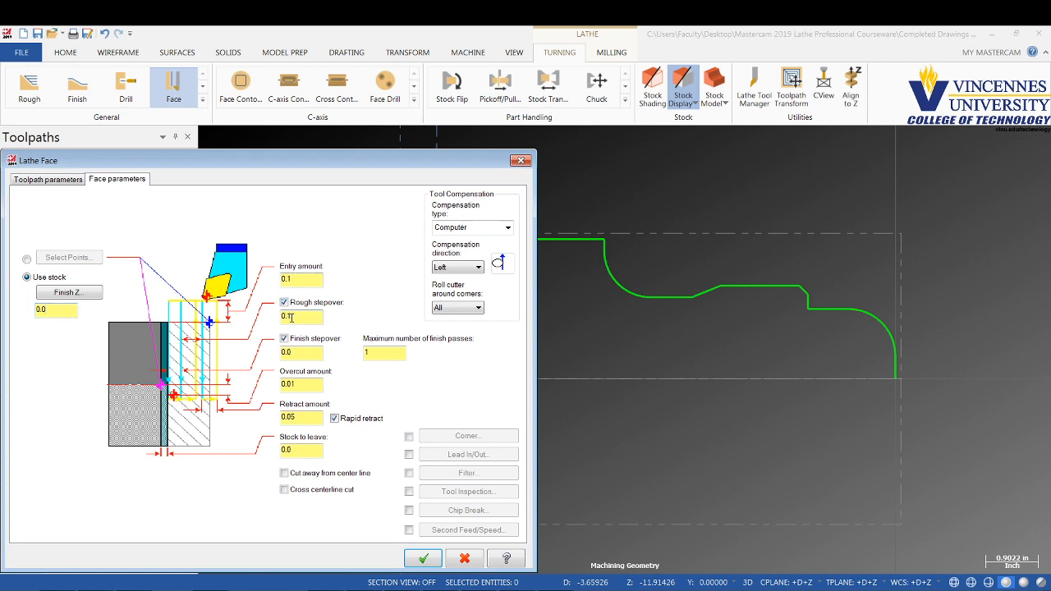
{"action": "left_click_drag", "start_coordinate": [298, 317], "coordinate": [265, 321]}
{"action": "type", "text": ".05"}
{"action": "key", "text": "Return"}
{"action": "left_click", "coordinate": [304, 315]}
- Set the finish stepover to 0.01 and the overcut amount to 1/16 for the facing cut
{"action": "left_click_drag", "start_coordinate": [307, 352], "coordinate": [264, 350]}
{"action": "type", "text": ".0"}
{"action": "left_click", "coordinate": [304, 353]}
{"action": "left_click_drag", "start_coordinate": [311, 385], "coordinate": [280, 384]}
{"action": "type", "text": "1/16"}
{"action": "key", "text": "Return"}
{"action": "left_click", "coordinate": [309, 387]}
- Review the remaining face and tool settings, and generate the facing toolpath
{"action": "left_click", "coordinate": [295, 417]}
{"action": "left_click", "coordinate": [297, 450]}
{"action": "left_click", "coordinate": [72, 184]}
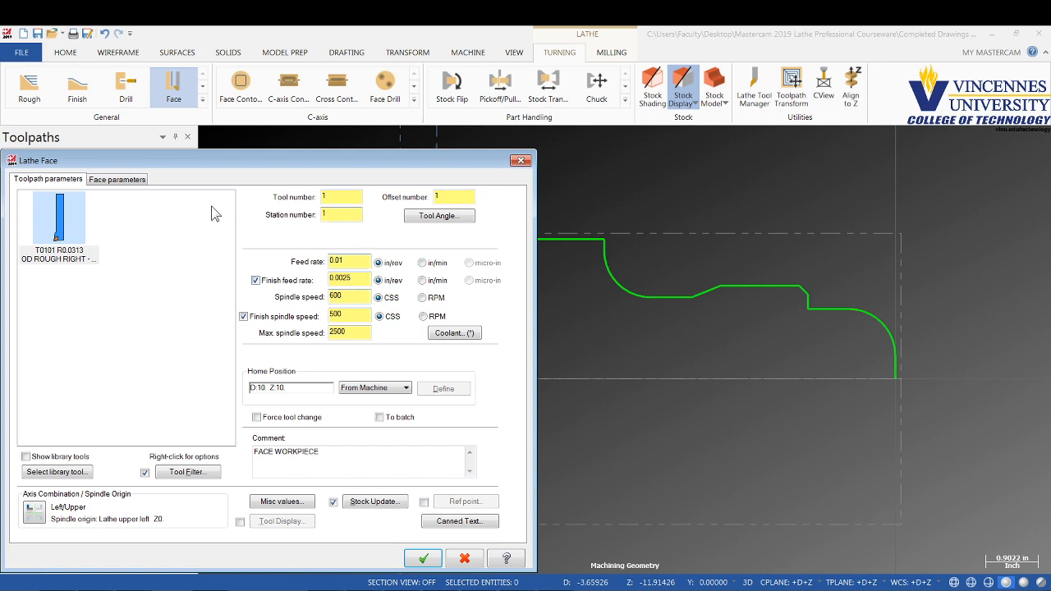
{"action": "left_click", "coordinate": [135, 180]}
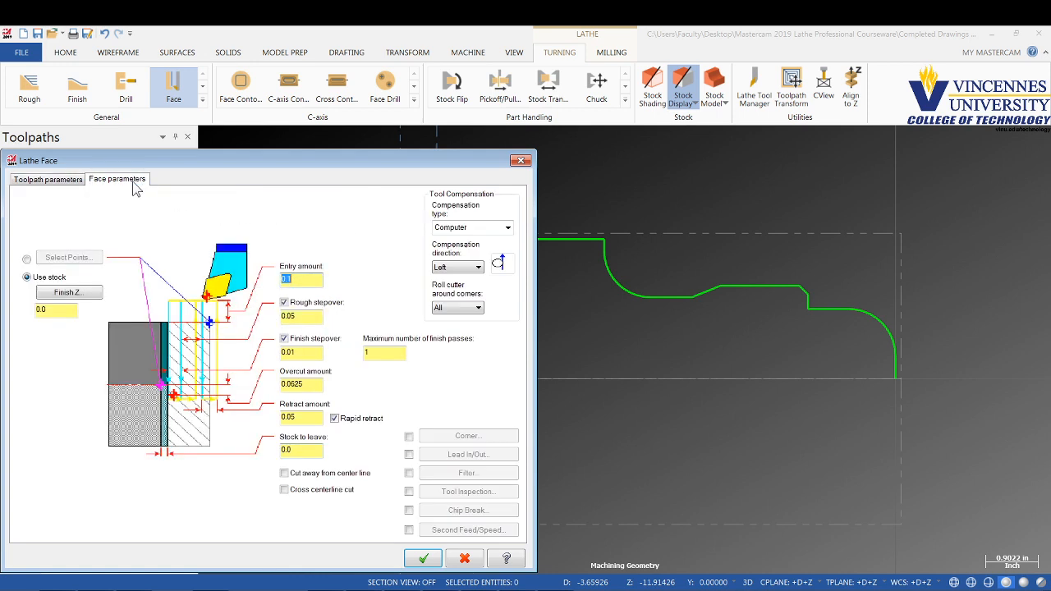
{"action": "left_click", "coordinate": [423, 559]}
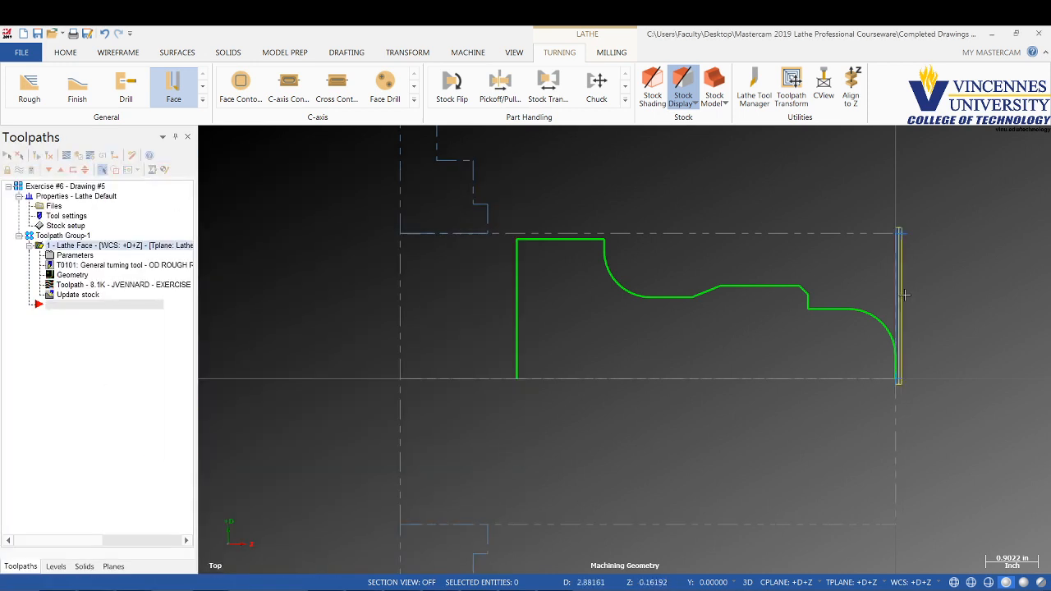
- Inspect the facing passes at the front of the part and play the toolpath's backplot
{"action": "scroll", "coordinate": [904, 268], "scroll_direction": "up", "scroll_amount": 5}
{"action": "scroll", "coordinate": [903, 268], "scroll_direction": "down", "scroll_amount": 3}
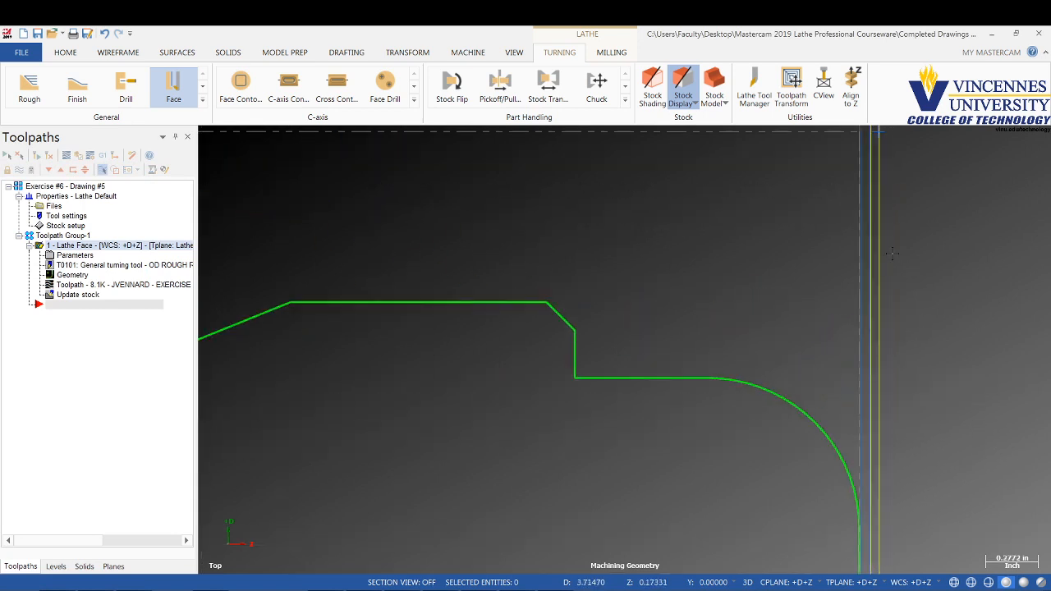
{"action": "scroll", "coordinate": [894, 249], "scroll_direction": "down", "scroll_amount": 3}
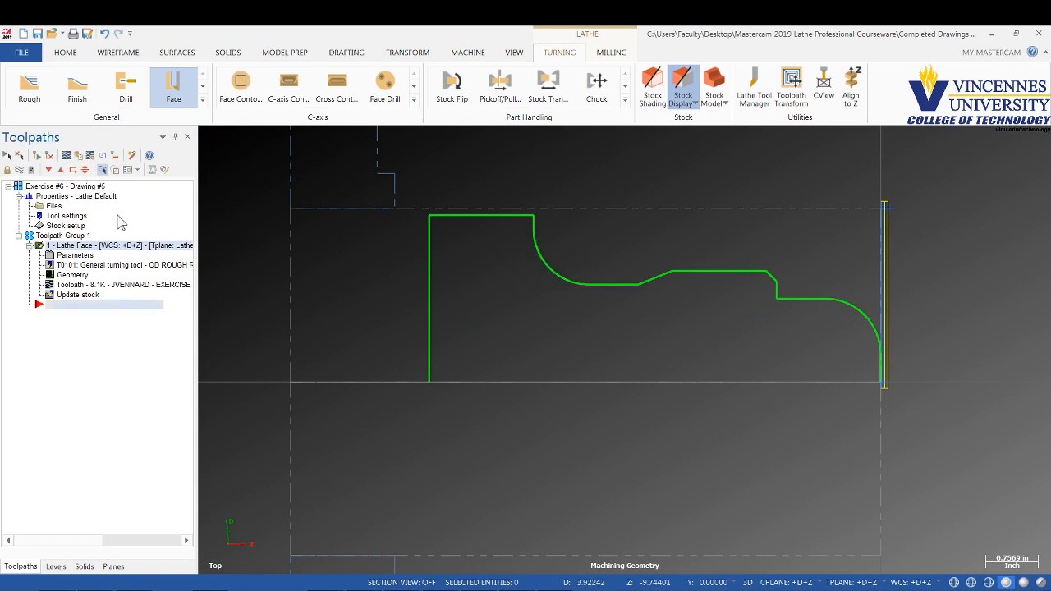
{"action": "left_click", "coordinate": [69, 156]}
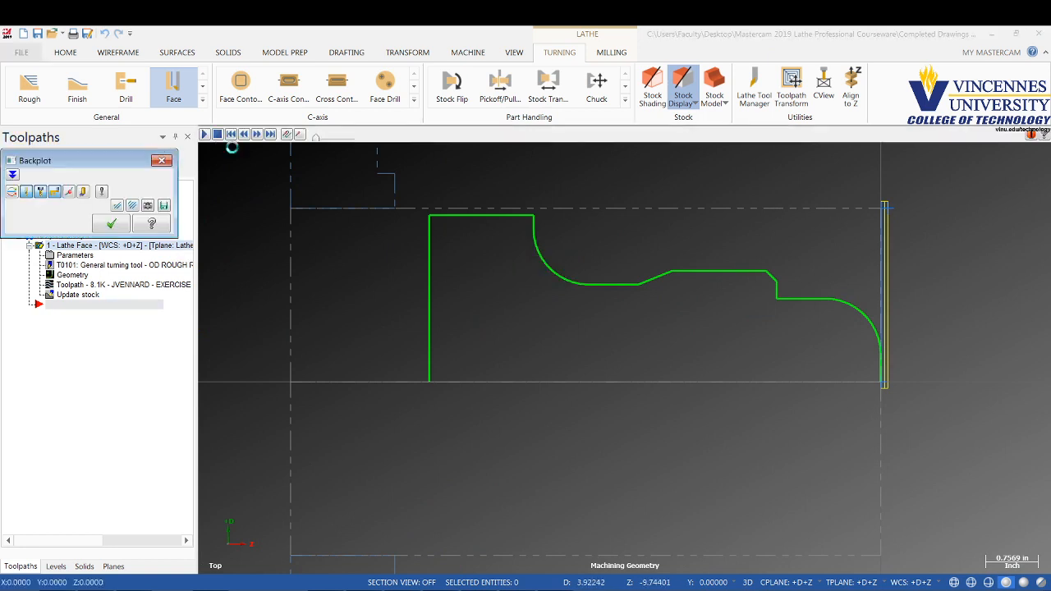
{"action": "left_click", "coordinate": [205, 136]}
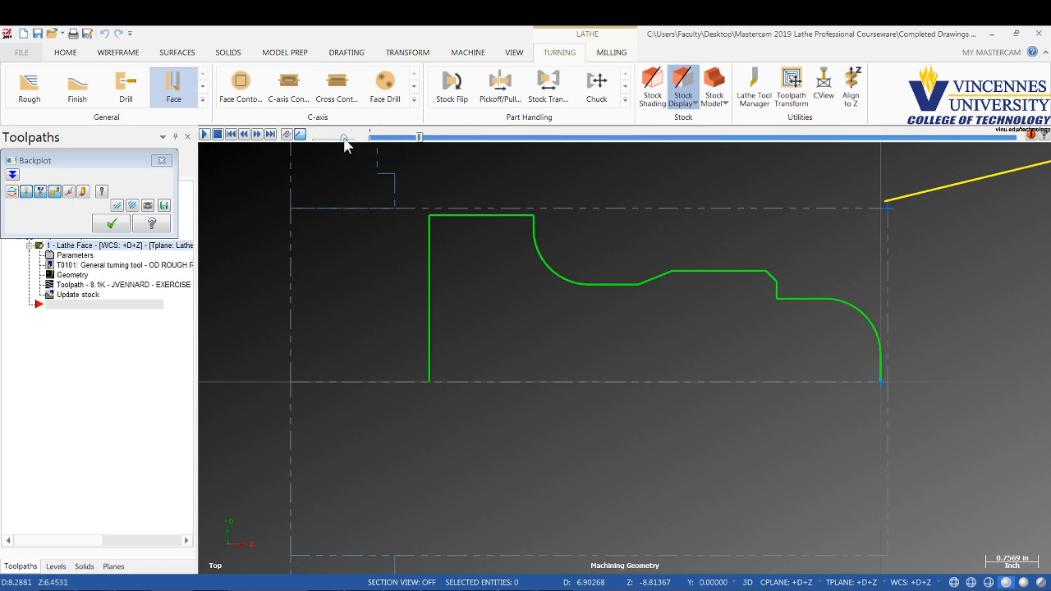
{"action": "left_click", "coordinate": [206, 136]}
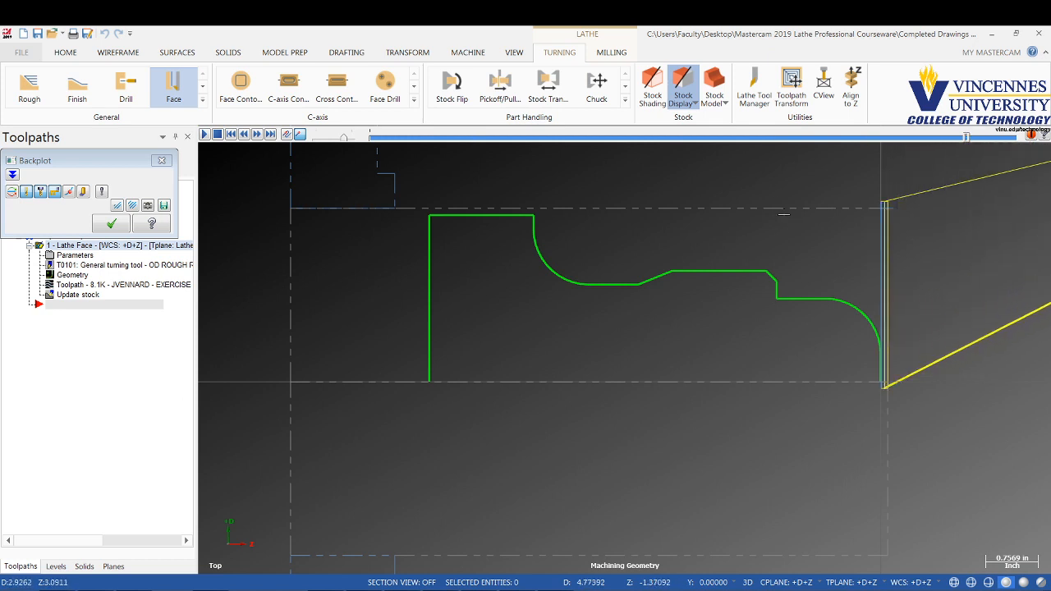
{"action": "left_click", "coordinate": [160, 162]}
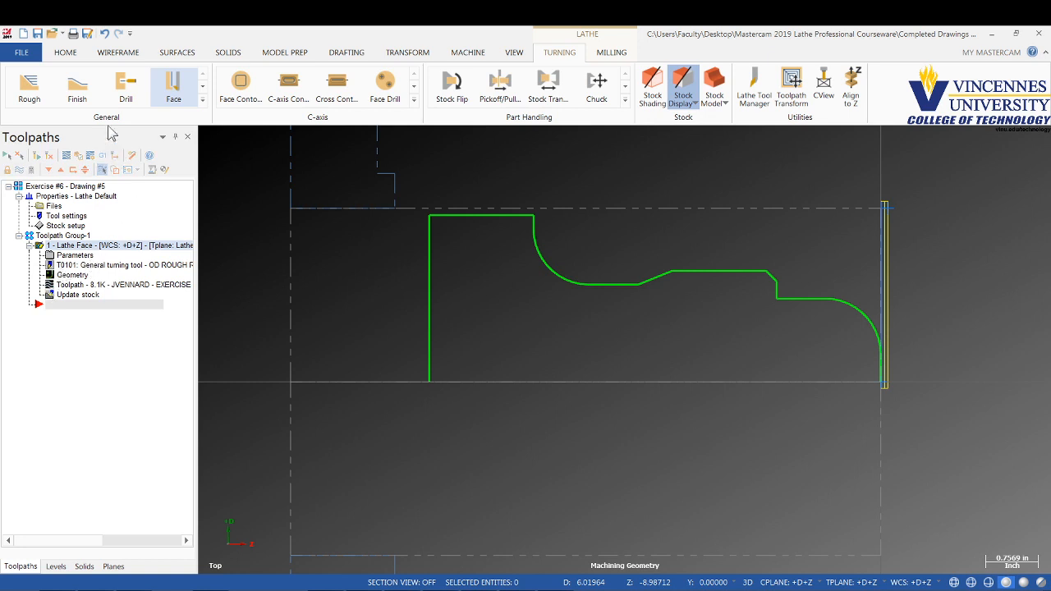
- Start a Rough toolpath on a partial chain from the front arc to the largest-diameter line at the back
{"action": "left_click", "coordinate": [29, 90]}
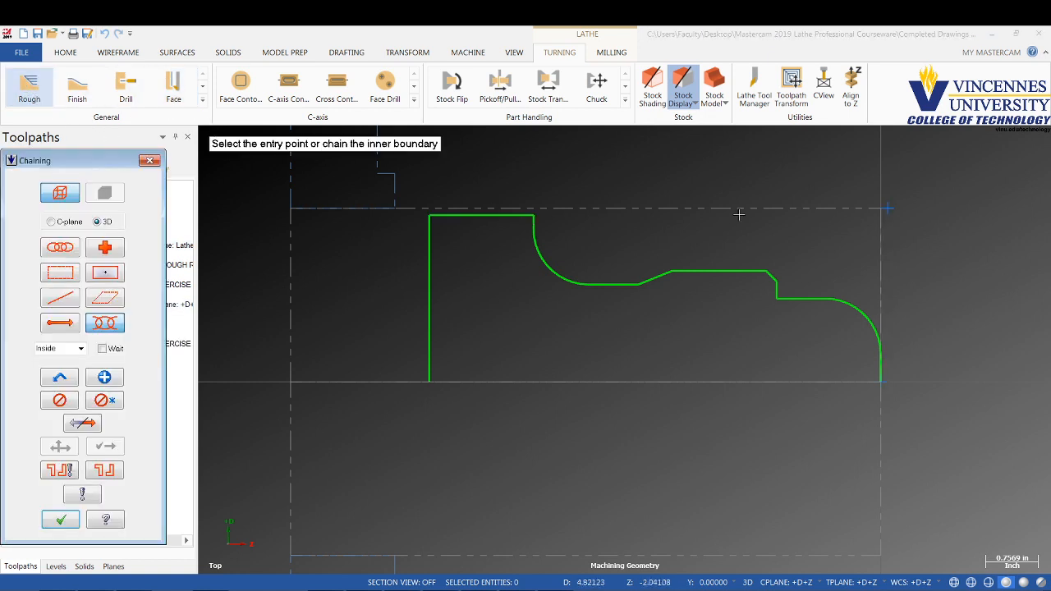
{"action": "left_click", "coordinate": [883, 343]}
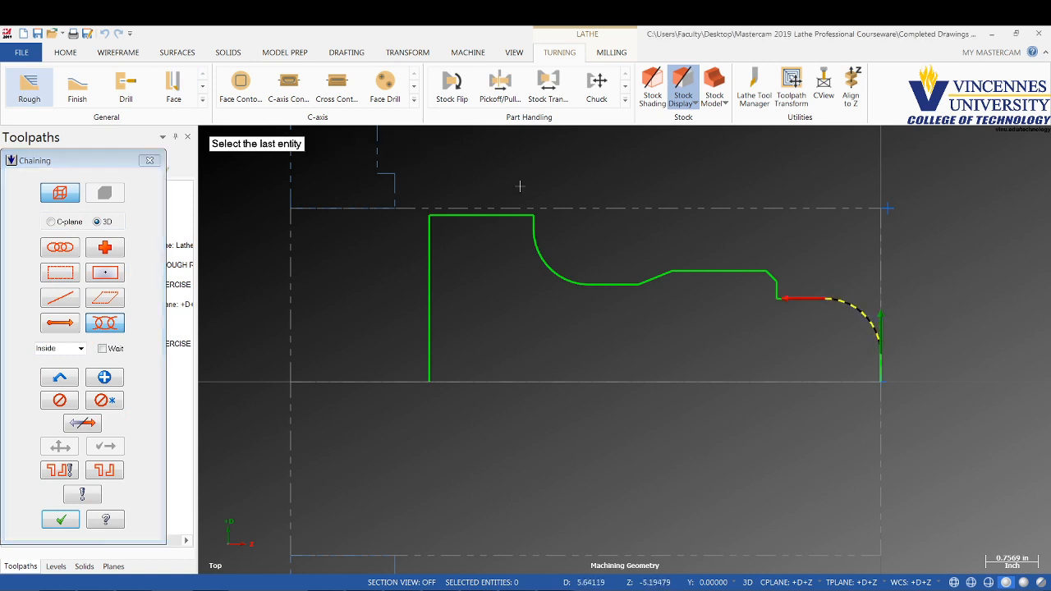
{"action": "left_click", "coordinate": [457, 216]}
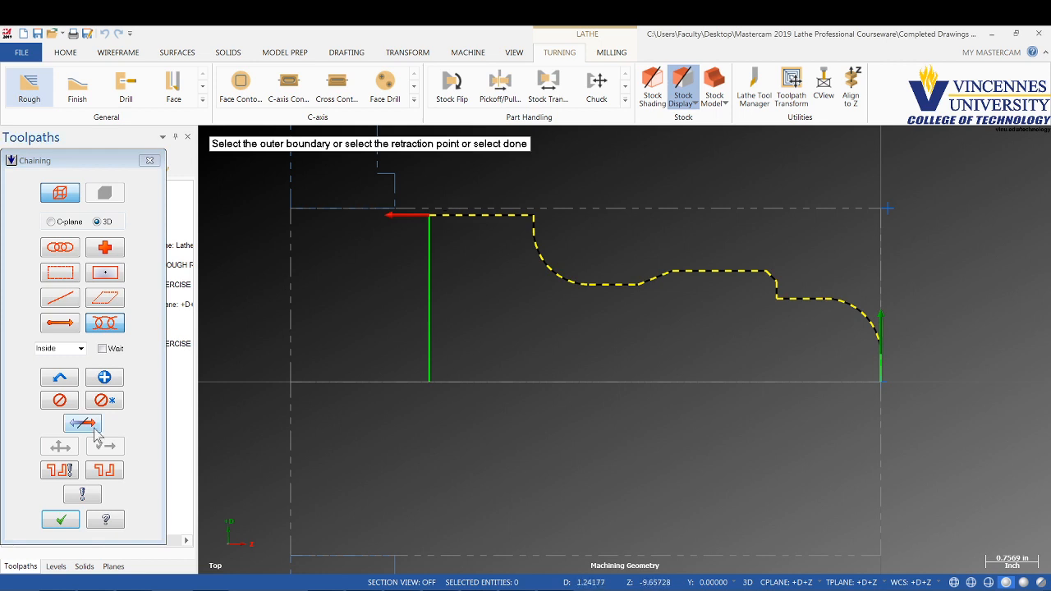
{"action": "left_click", "coordinate": [60, 519]}
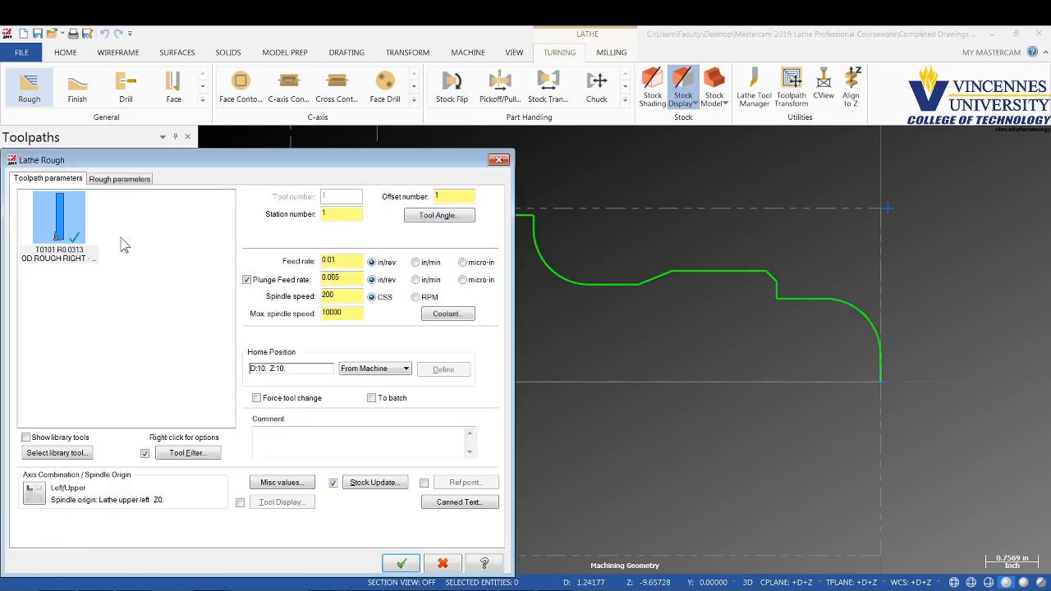
- Use tool T0101 OD ROUGH RIGHT - 80 DEG. for roughing and set its spindle speed to 600
{"action": "left_click", "coordinate": [76, 213]}
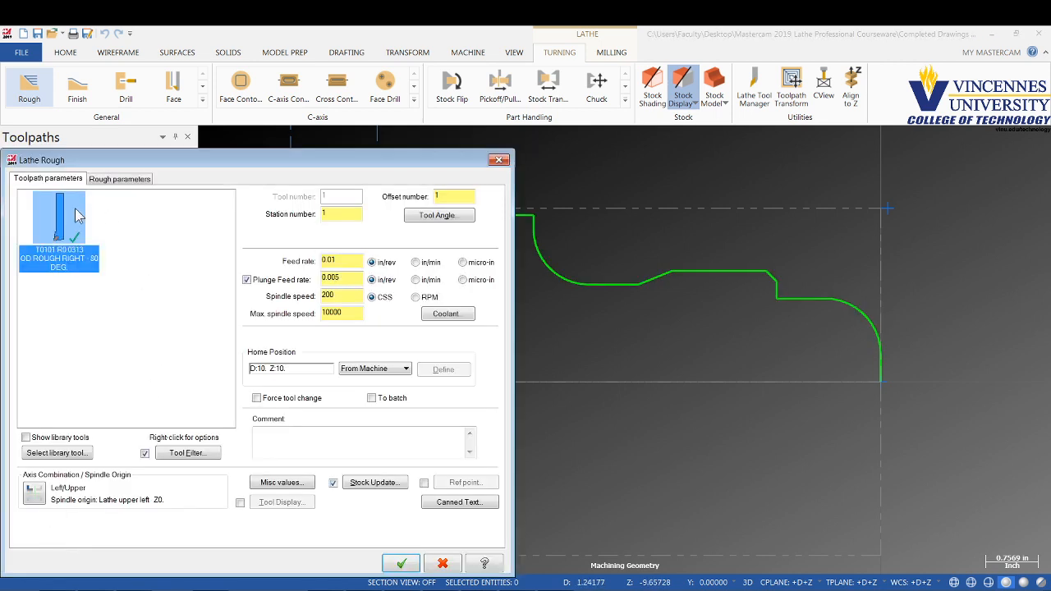
{"action": "mouse_move", "coordinate": [77, 214]}
{"action": "double_click", "coordinate": [344, 294]}
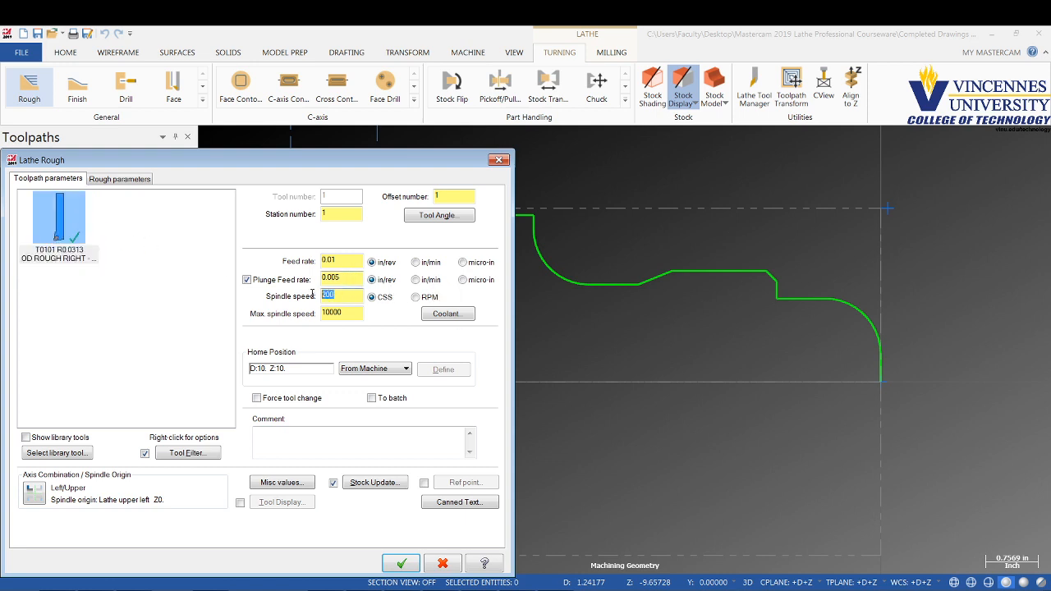
{"action": "type", "text": "600"}
- Turn on flood coolant for the roughing operation
{"action": "left_click", "coordinate": [448, 313]}
{"action": "left_click", "coordinate": [156, 182]}
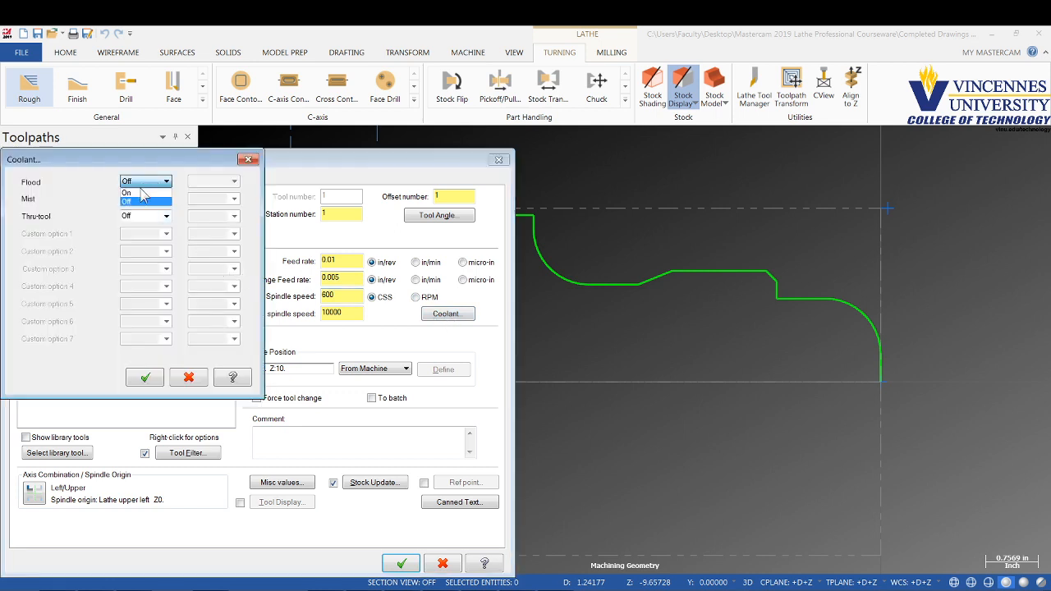
{"action": "left_click", "coordinate": [141, 204]}
{"action": "left_click", "coordinate": [145, 377]}
- Set the roughing maximum spindle speed to 2500 and enter the comment ROUGH OD CONTOUR
{"action": "double_click", "coordinate": [333, 313]}
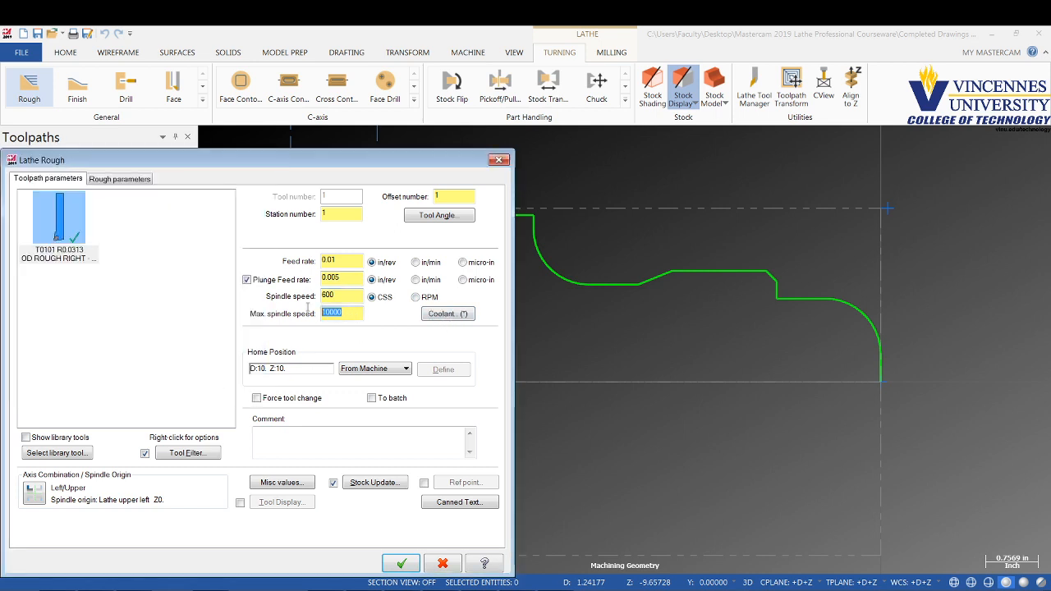
{"action": "type", "text": "2500"}
{"action": "left_click", "coordinate": [290, 442]}
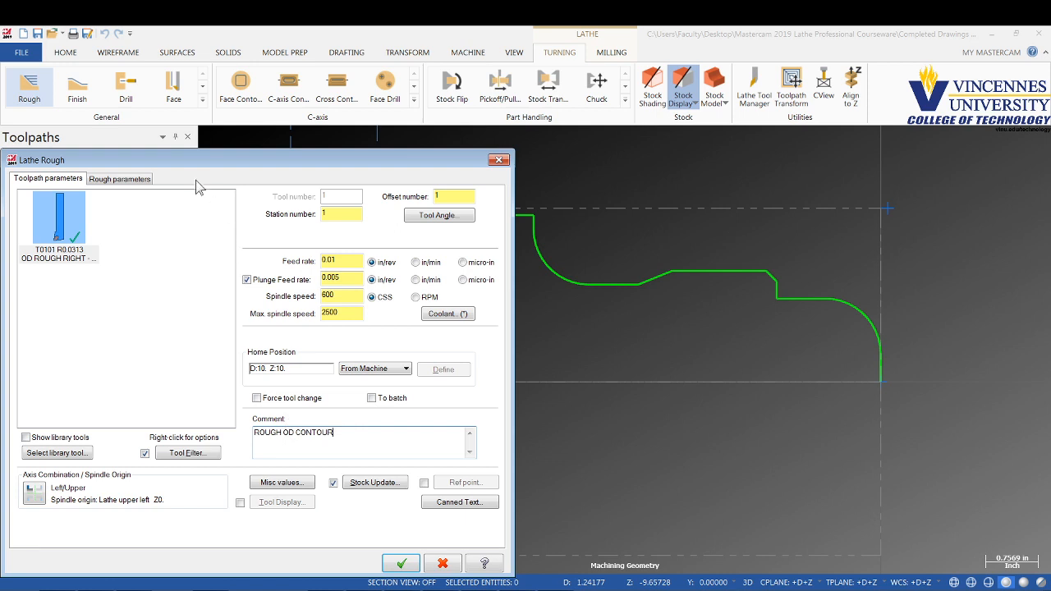
- Set the roughing depth of cut to 0.075 and the minimum cut depth to 0.02
{"action": "left_click", "coordinate": [118, 184]}
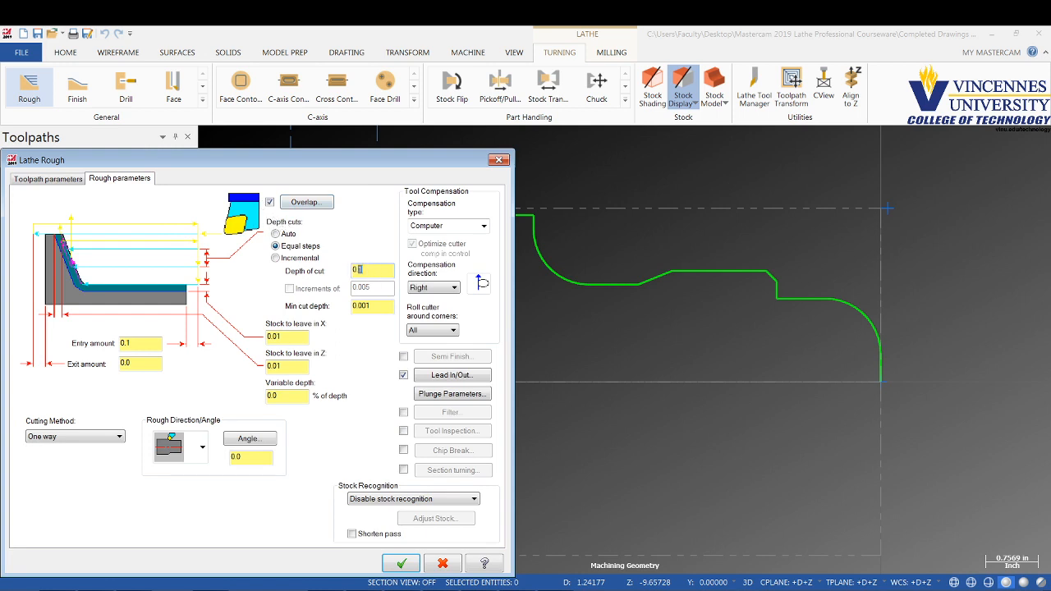
{"action": "left_click_drag", "start_coordinate": [356, 270], "coordinate": [344, 270]}
{"action": "type", "text": "075"}
{"action": "key", "text": "Return"}
{"action": "left_click", "coordinate": [379, 271]}
{"action": "key", "text": "Tab"}
{"action": "type", "text": "0"}
{"action": "left_click", "coordinate": [380, 310]}
- Set the roughing operation's stock recognition to Remaining stock and its lead-in entry vector angle to 135 degrees
{"action": "left_click", "coordinate": [395, 500]}
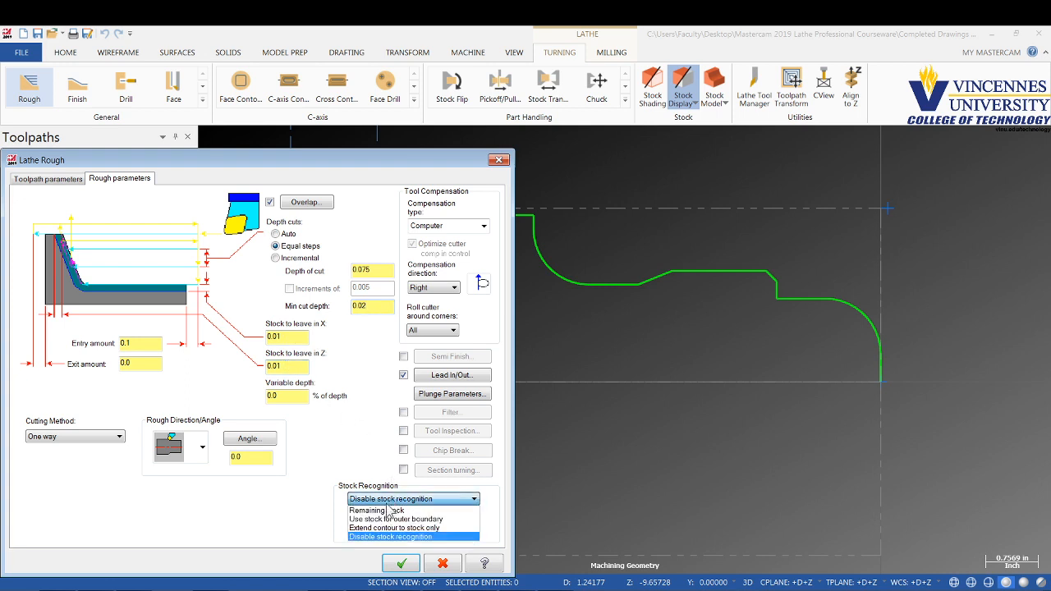
{"action": "left_click", "coordinate": [378, 511]}
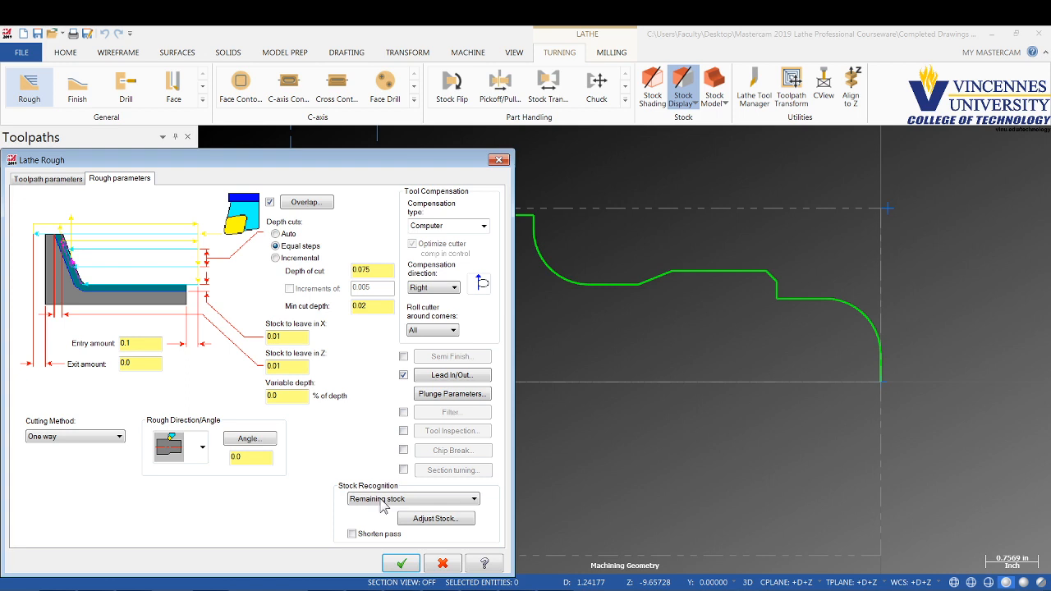
{"action": "left_click", "coordinate": [446, 377]}
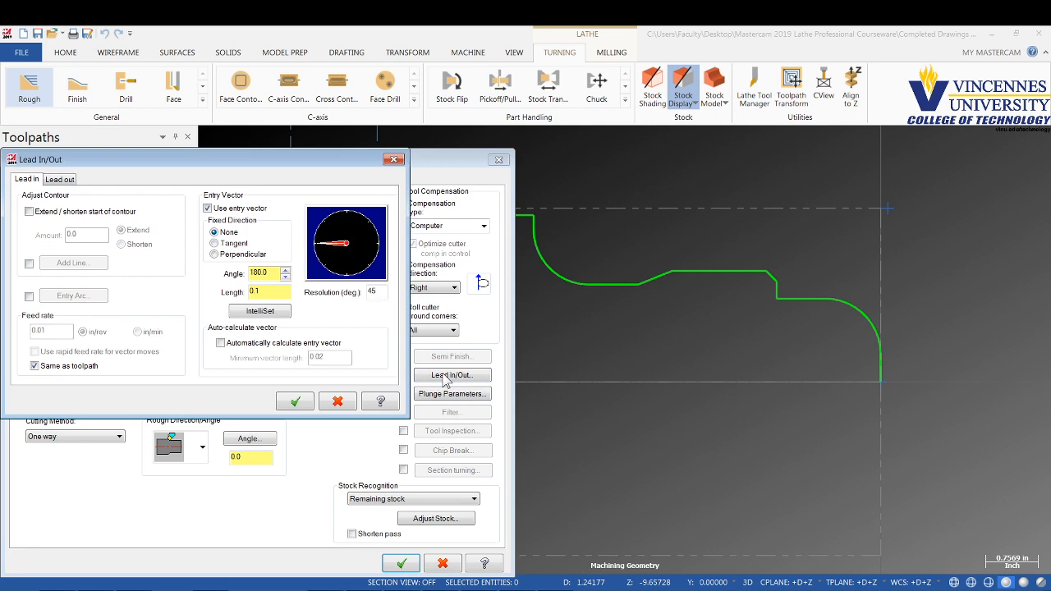
{"action": "left_click", "coordinate": [332, 227]}
- Enable extending the end of the contour in the lead-out settings and accept the roughing operation
{"action": "left_click", "coordinate": [58, 181]}
{"action": "left_click", "coordinate": [29, 212]}
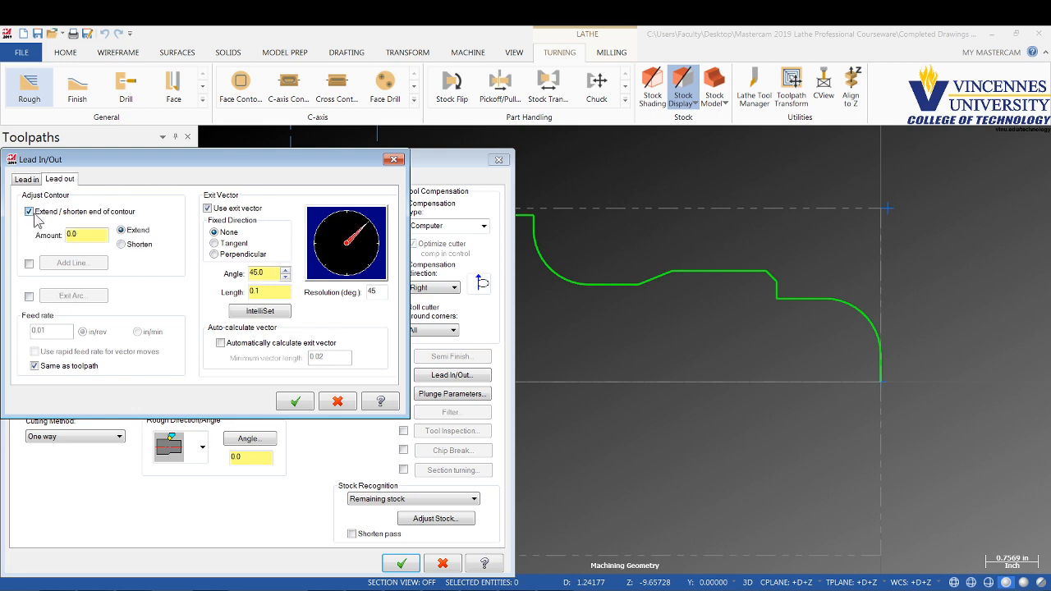
{"action": "left_click_drag", "start_coordinate": [85, 235], "coordinate": [56, 234]}
{"action": "key", "text": "BackSpace"}
{"action": "left_click", "coordinate": [294, 403]}
{"action": "left_click", "coordinate": [391, 563]}
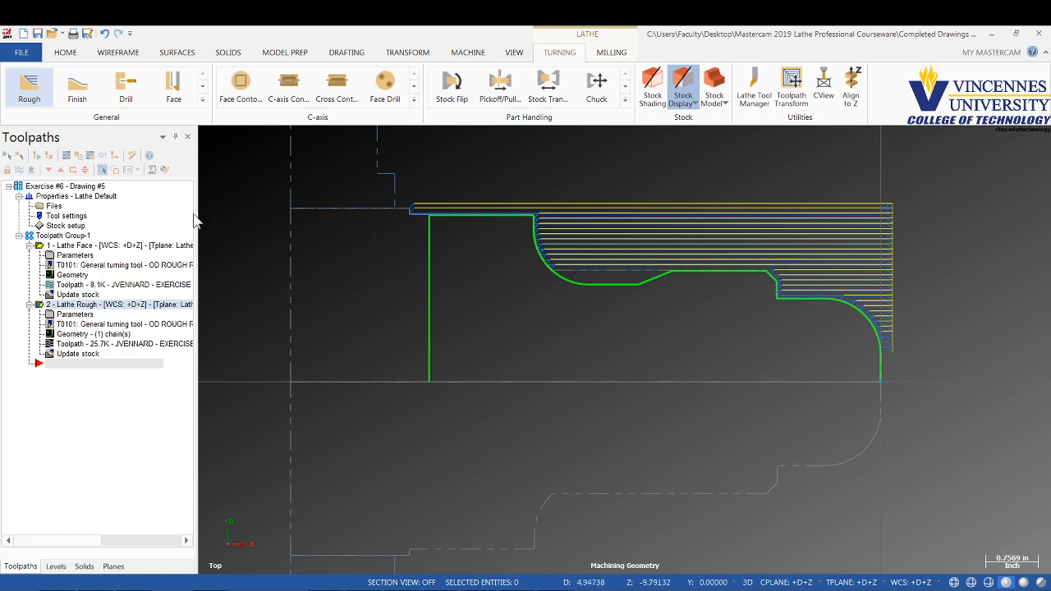
- Collapse both operations in the toolpath list and duplicate the Lathe Rough operation below the original
{"action": "left_click", "coordinate": [29, 246]}
{"action": "left_click", "coordinate": [29, 256]}
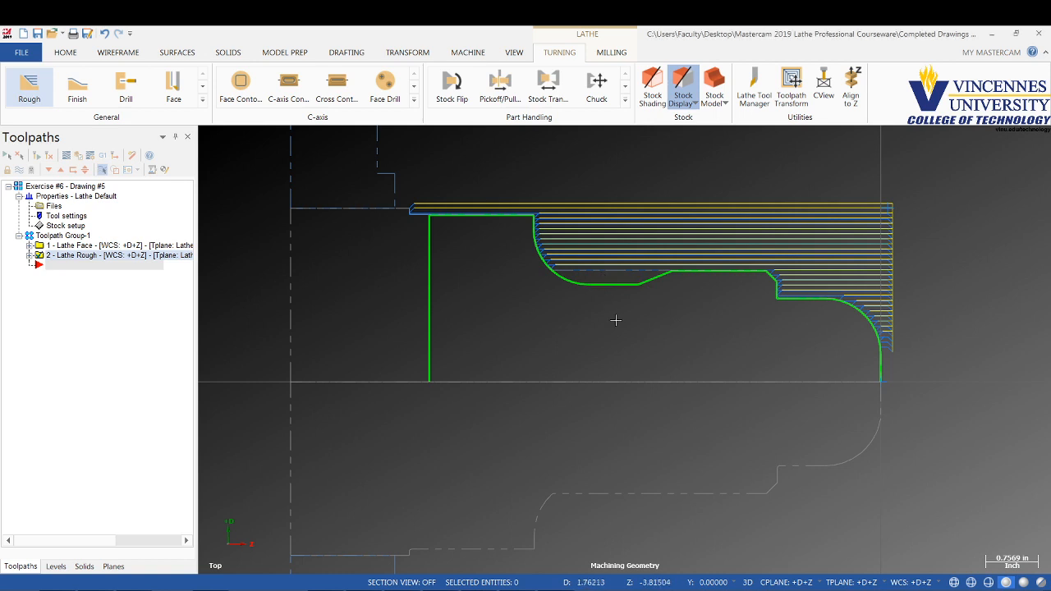
{"action": "scroll", "coordinate": [605, 278], "scroll_direction": "up", "scroll_amount": 3}
{"action": "scroll", "coordinate": [594, 262], "scroll_direction": "up", "scroll_amount": 1}
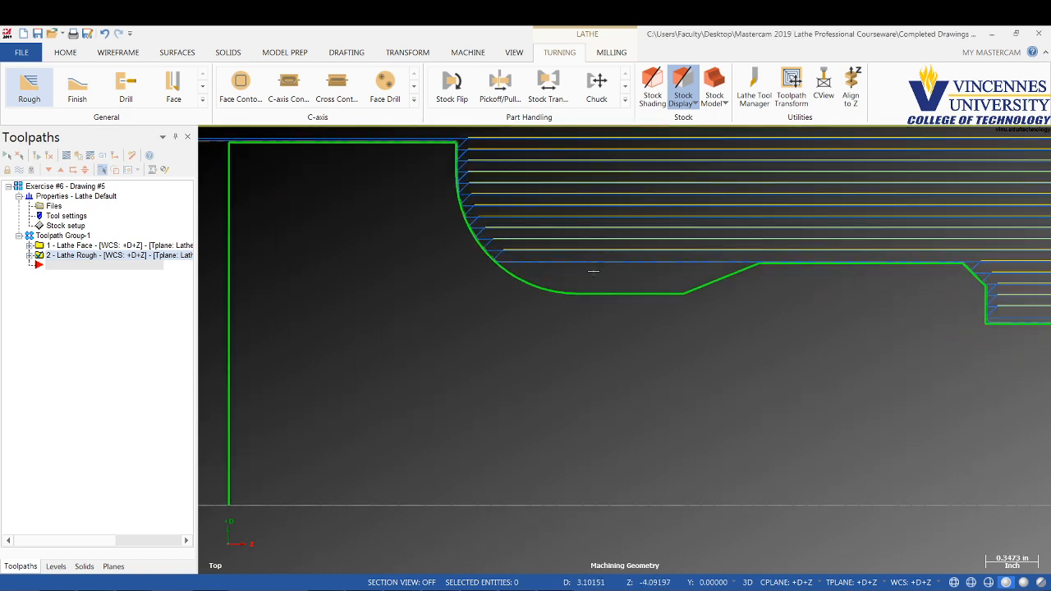
{"action": "scroll", "coordinate": [591, 267], "scroll_direction": "down", "scroll_amount": 3}
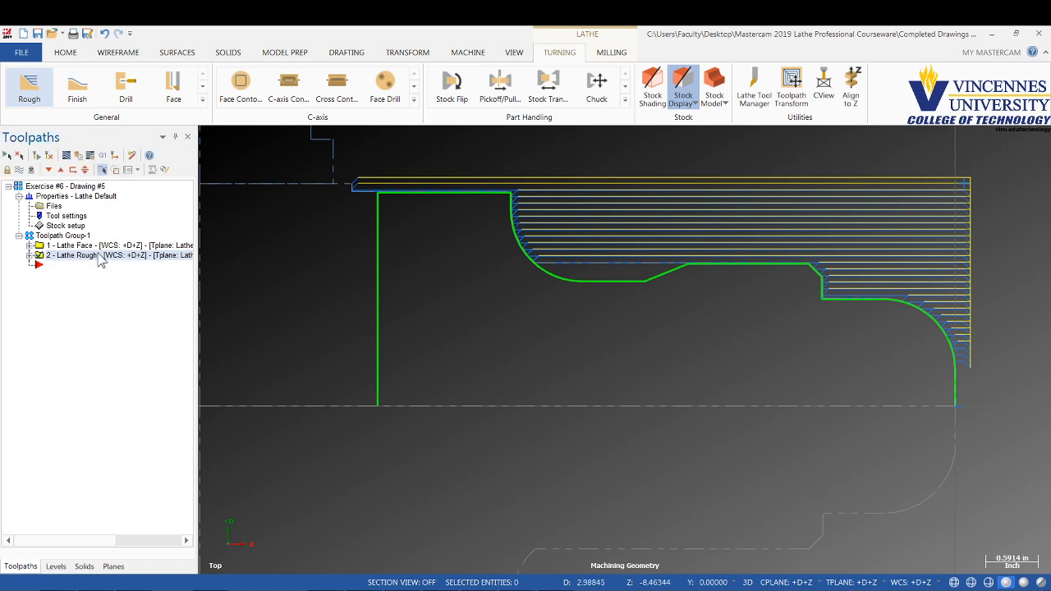
{"action": "key", "text": "ctrl+v"}
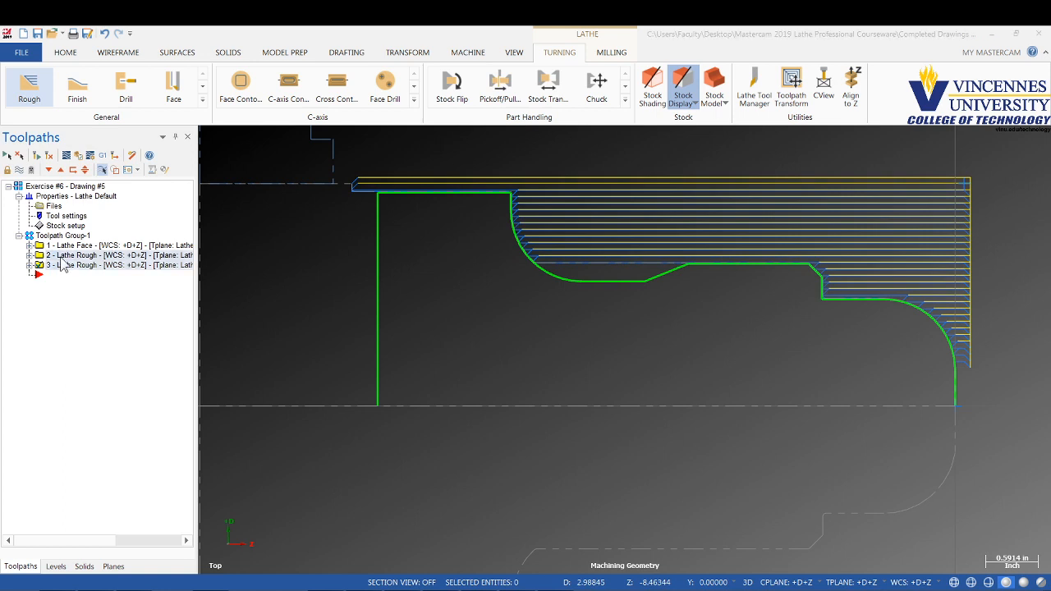
- Replace the duplicated roughing operation's tool with the library tool T1212 R0.0313 OD 55 deg Right
{"action": "left_click", "coordinate": [64, 266]}
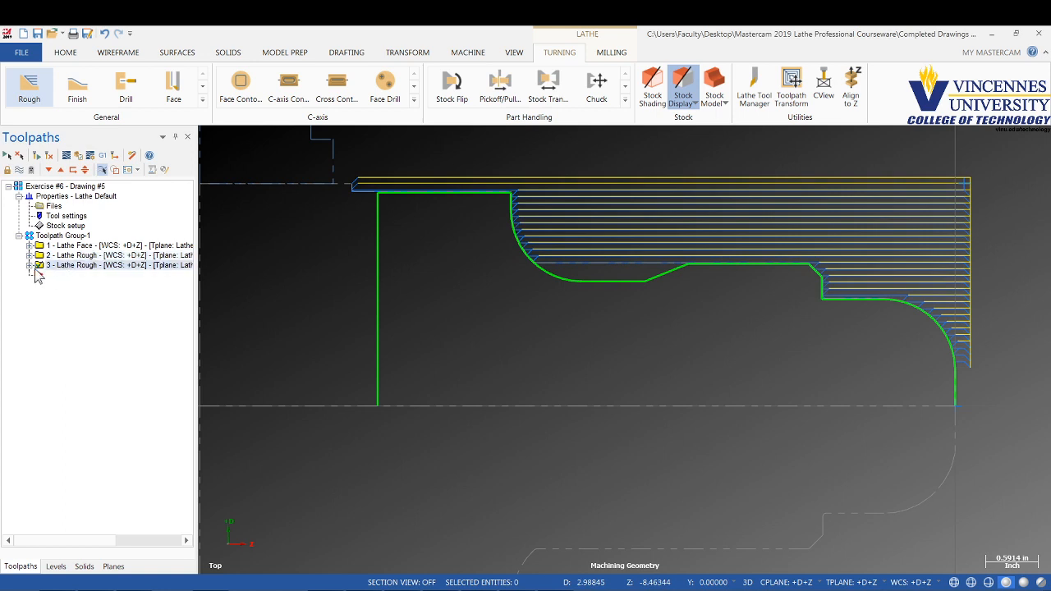
{"action": "left_click", "coordinate": [29, 265]}
{"action": "left_click", "coordinate": [70, 276]}
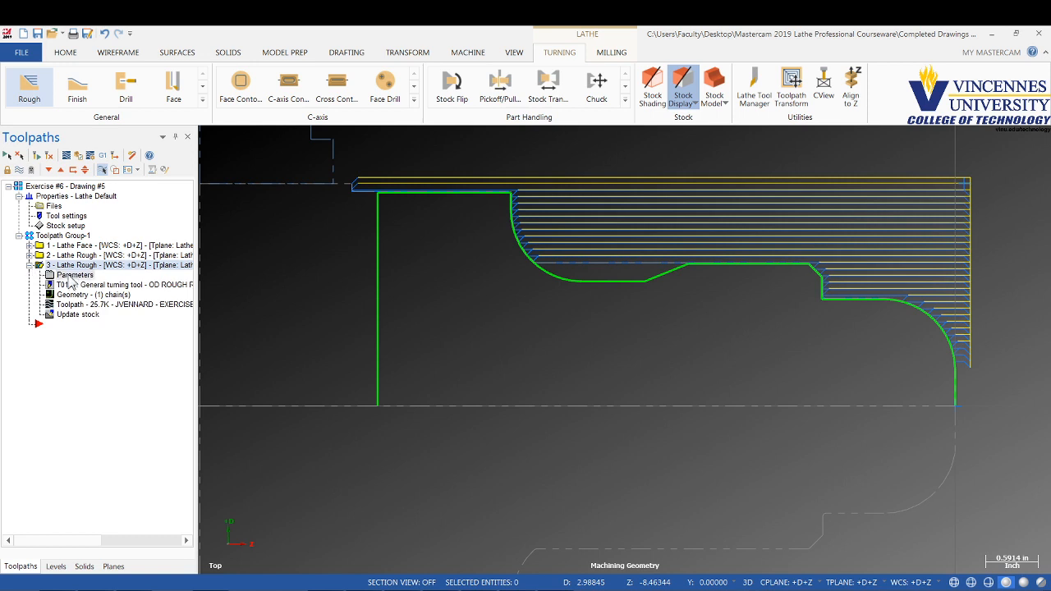
{"action": "left_click", "coordinate": [49, 179]}
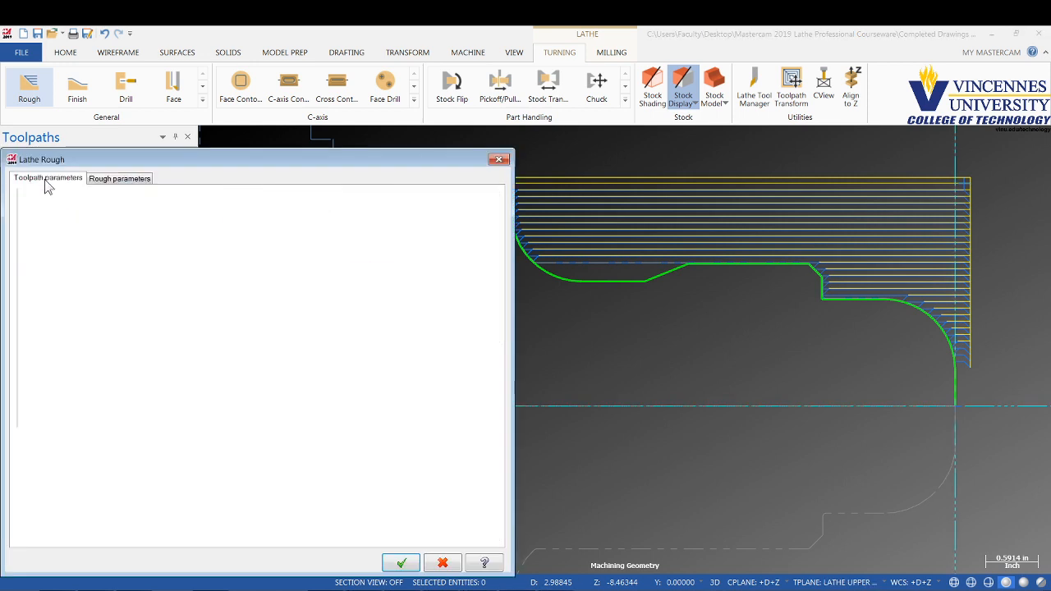
{"action": "left_click", "coordinate": [56, 452]}
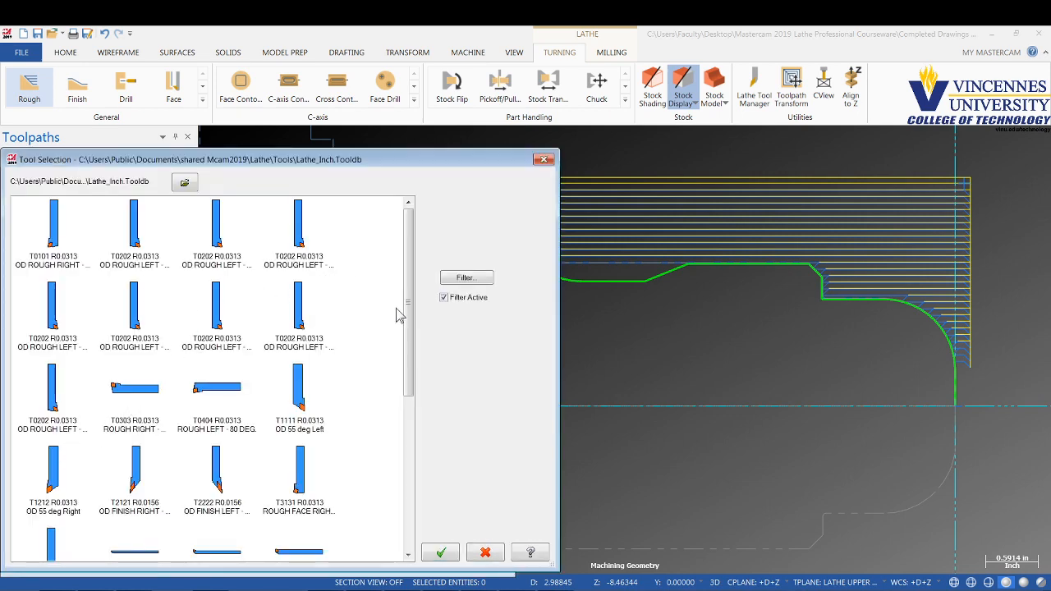
{"action": "left_click_drag", "start_coordinate": [409, 327], "coordinate": [407, 360]}
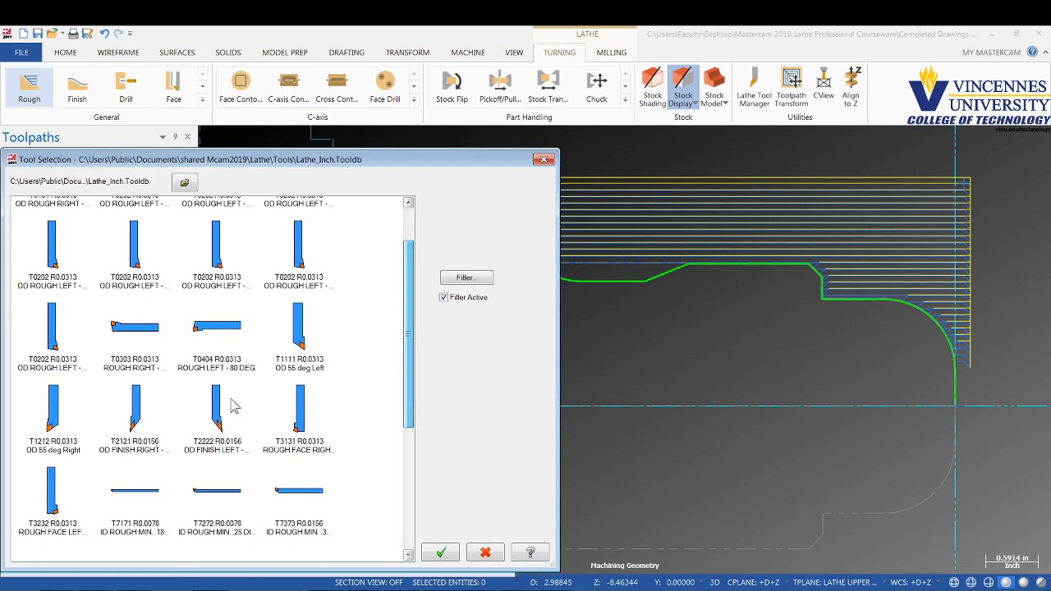
{"action": "left_click", "coordinate": [51, 415]}
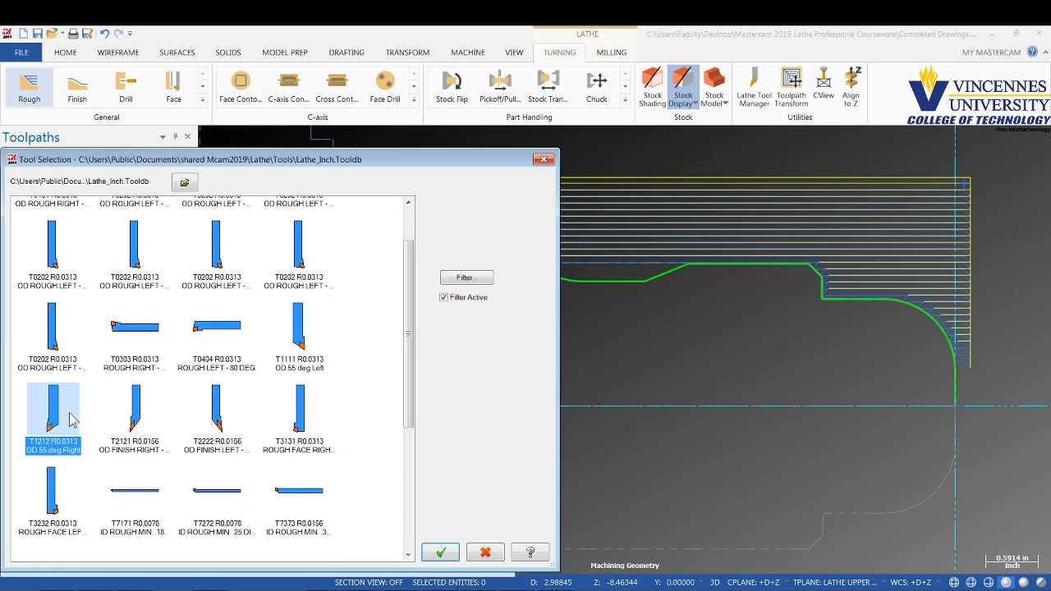
{"action": "left_click", "coordinate": [442, 554]}
{"action": "left_click", "coordinate": [145, 238]}
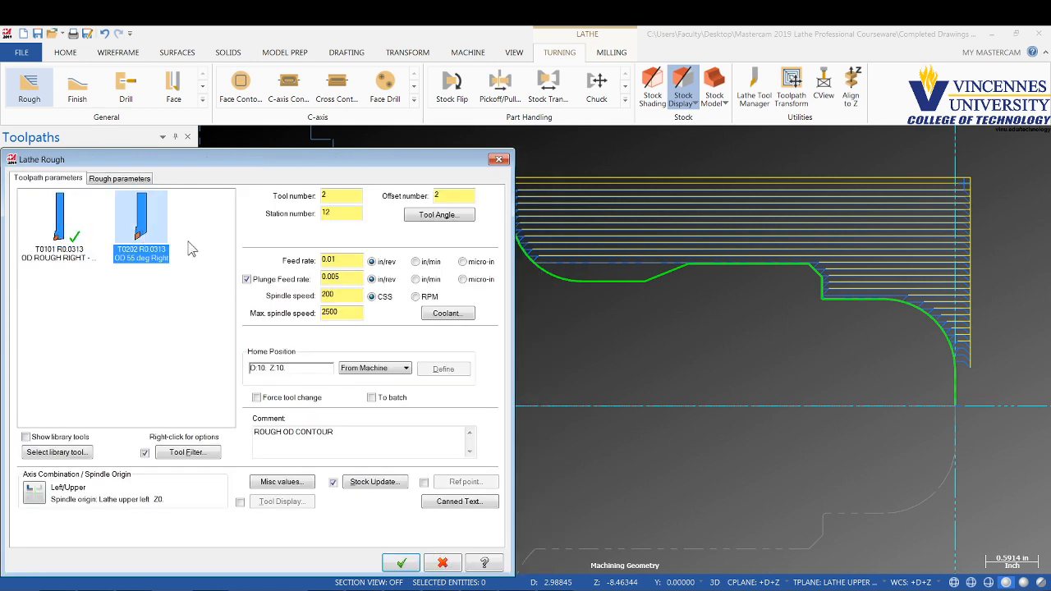
- Change the duplicated operation's comment to RE-ROUGH OD CONTOUR and accept its parameters
{"action": "left_click", "coordinate": [255, 433]}
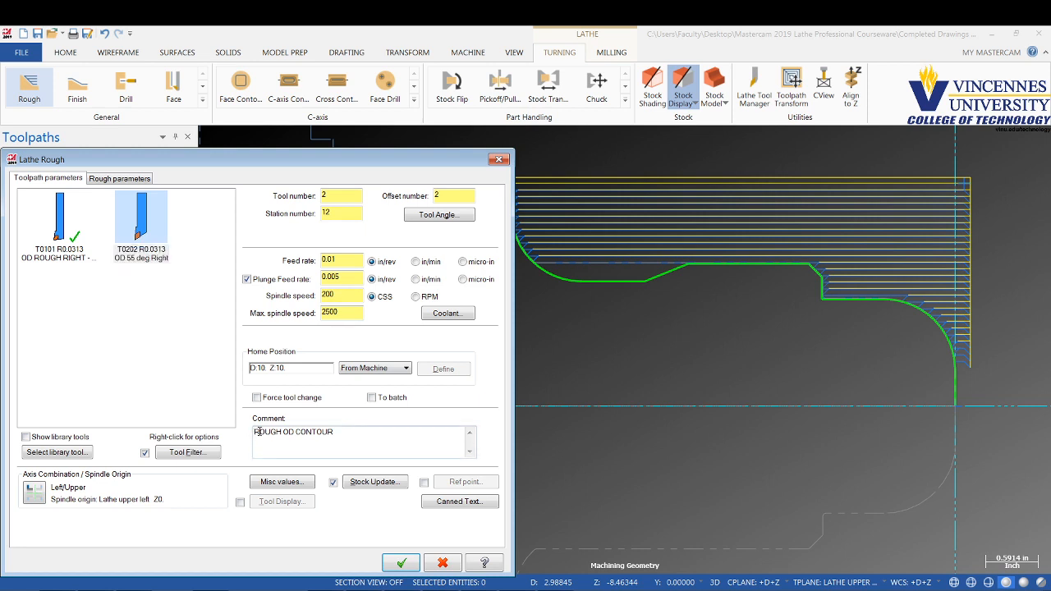
{"action": "type", "text": "RE-"}
{"action": "left_click", "coordinate": [119, 179]}
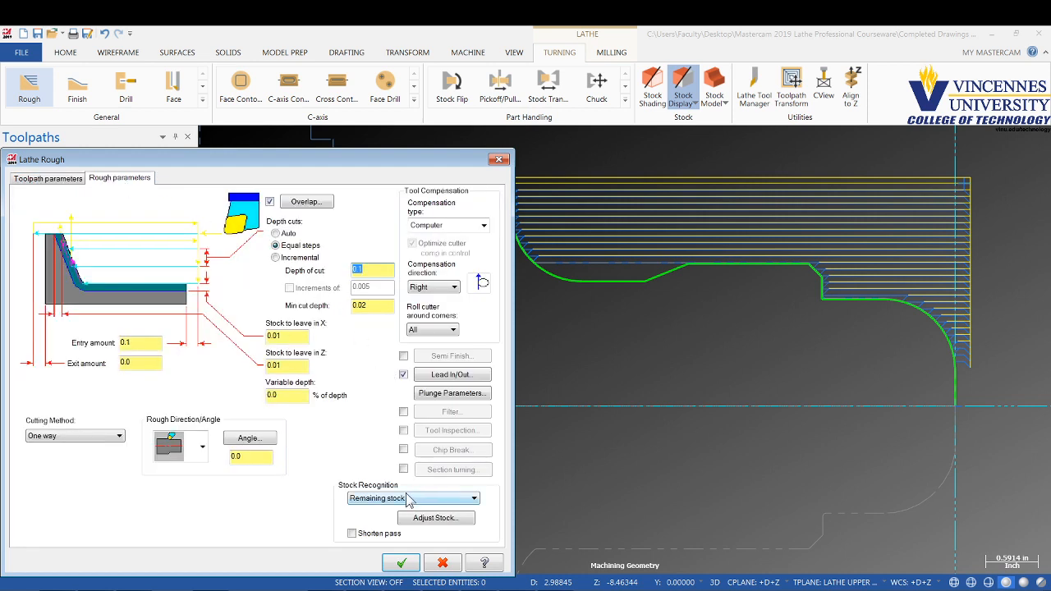
{"action": "left_click", "coordinate": [400, 562]}
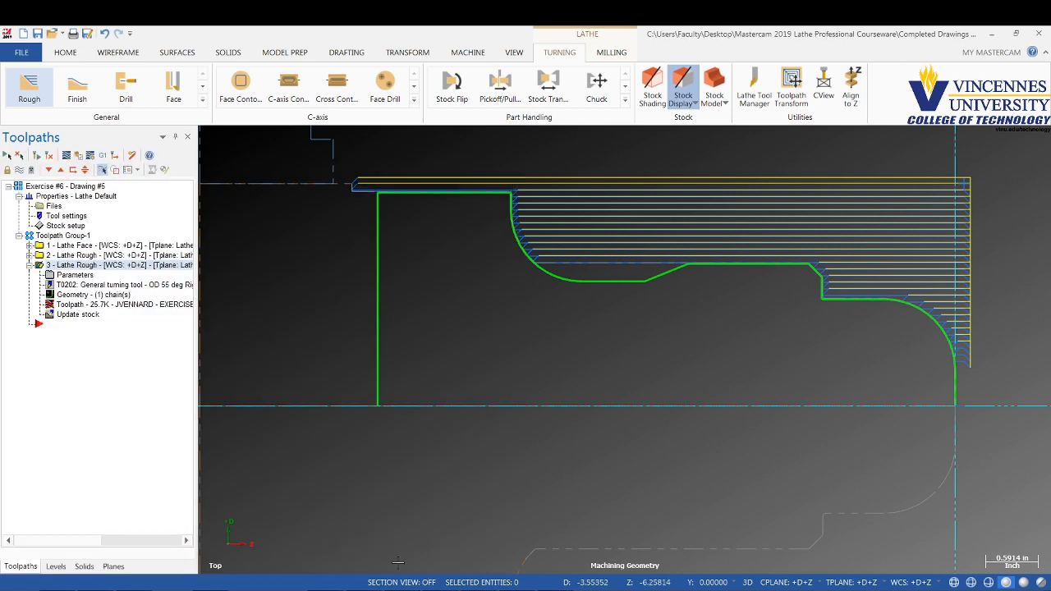
- Try to regenerate the re-rough toolpath and dismiss the warnings
{"action": "left_click", "coordinate": [37, 157]}
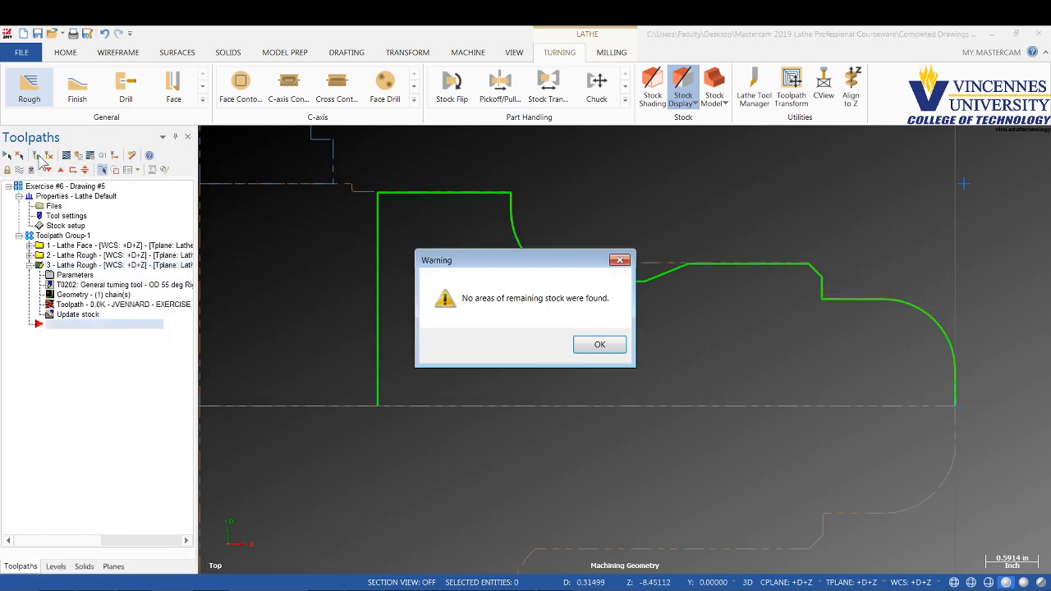
{"action": "left_click", "coordinate": [611, 348]}
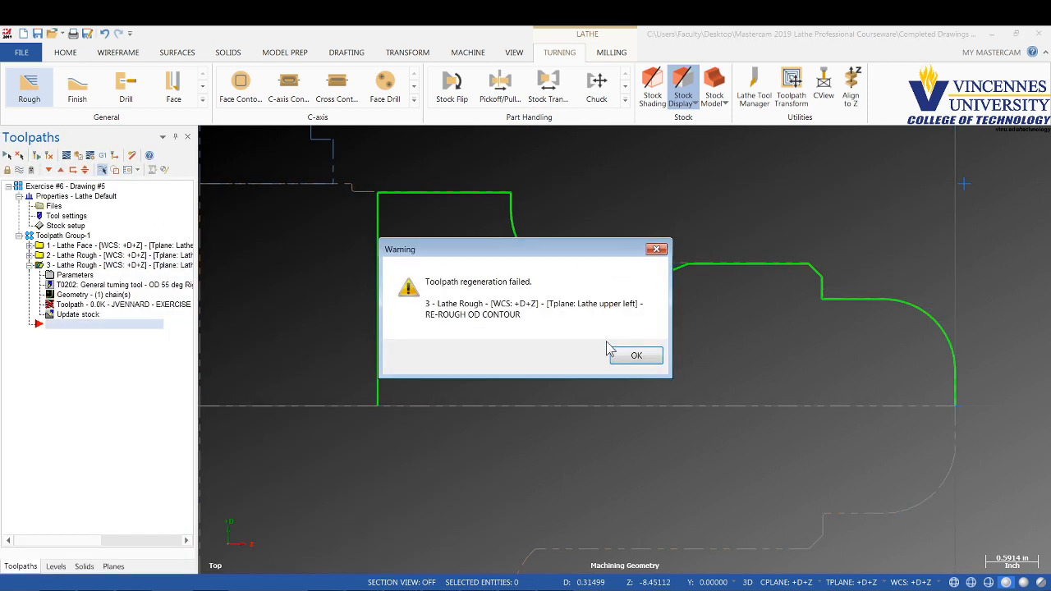
{"action": "left_click", "coordinate": [632, 356]}
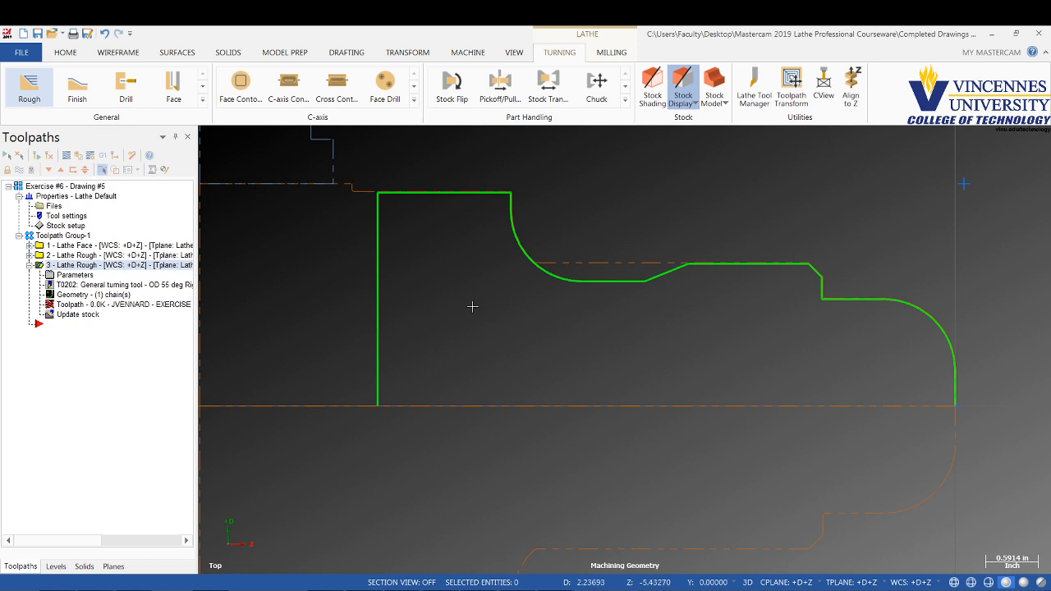
- Set the re-rough operation's plunge cutting to the second option, which enables both front and back clearance angles, and accept the parameters
{"action": "left_click", "coordinate": [84, 278]}
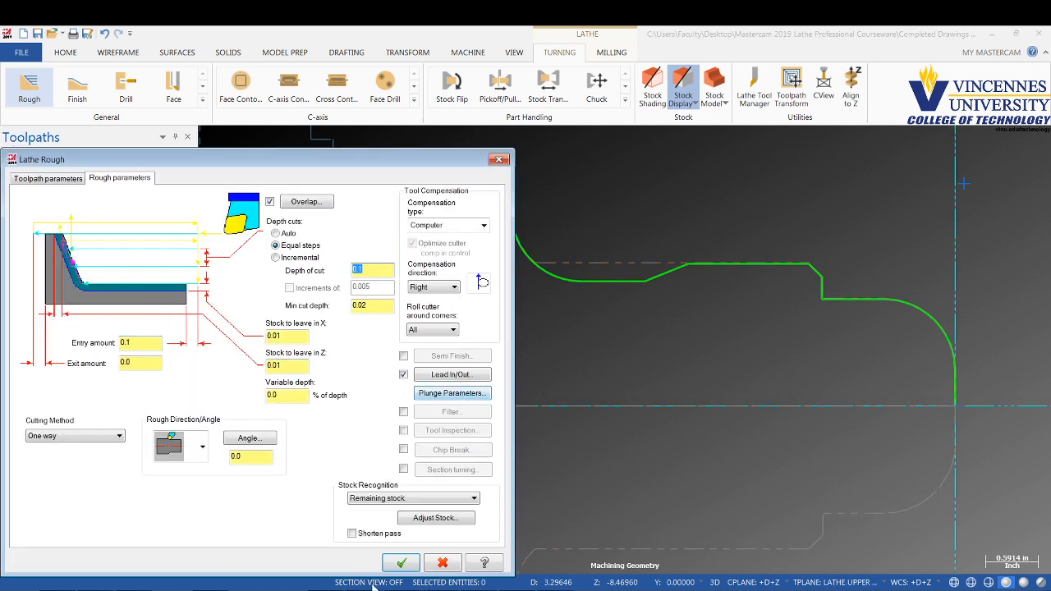
{"action": "left_click", "coordinate": [401, 562]}
{"action": "left_click", "coordinate": [75, 275]}
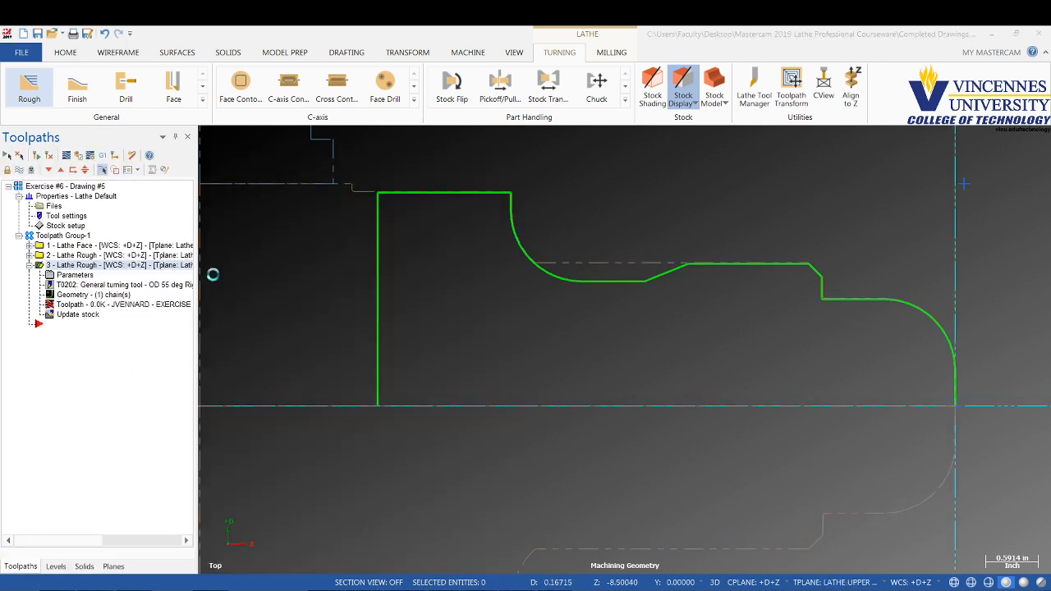
{"action": "left_click", "coordinate": [481, 395]}
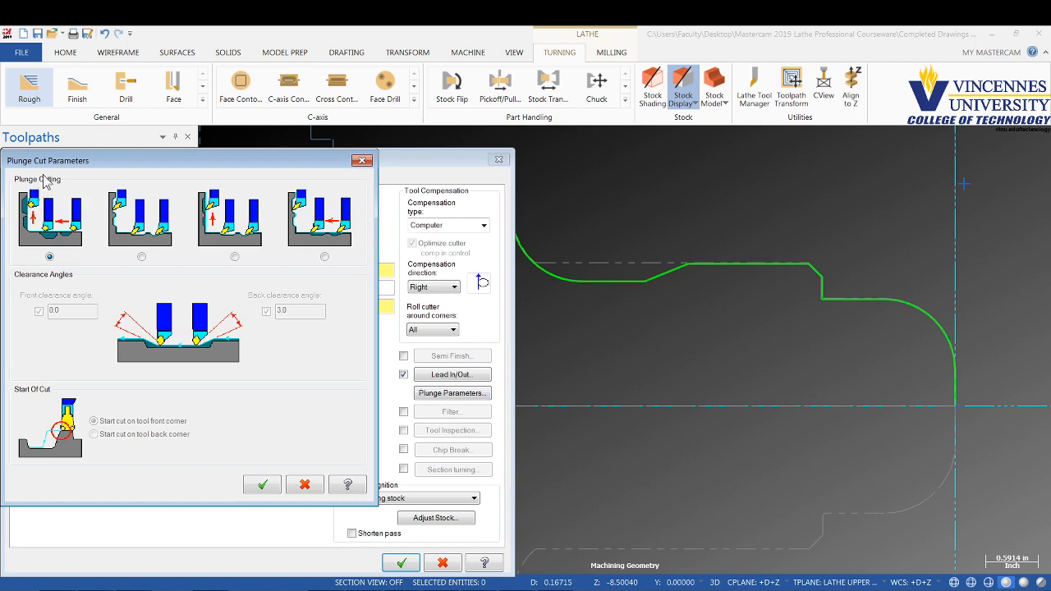
{"action": "left_click_drag", "start_coordinate": [54, 164], "coordinate": [339, 118]}
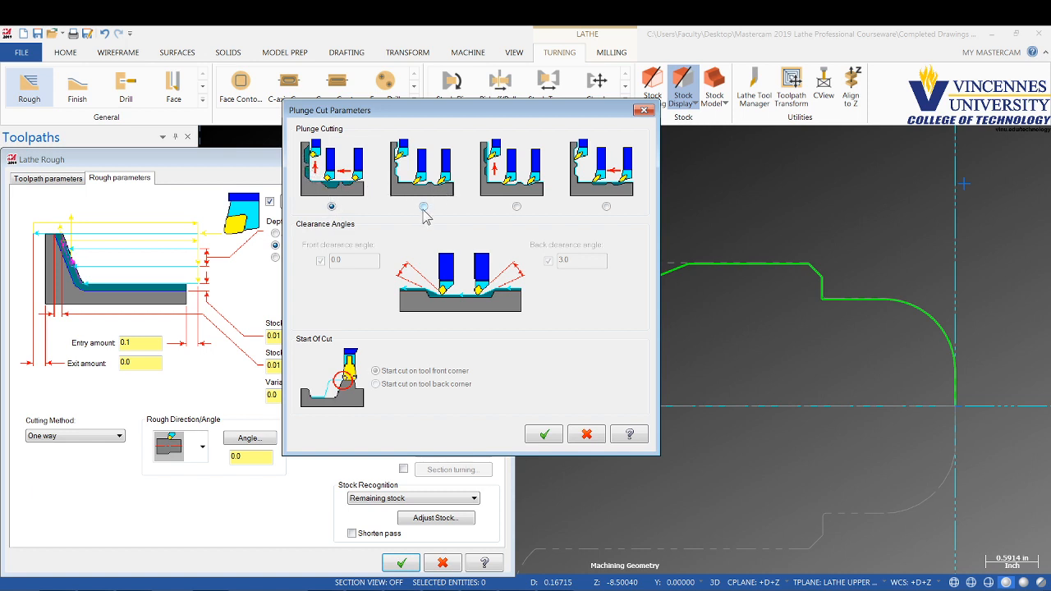
{"action": "left_click", "coordinate": [424, 207]}
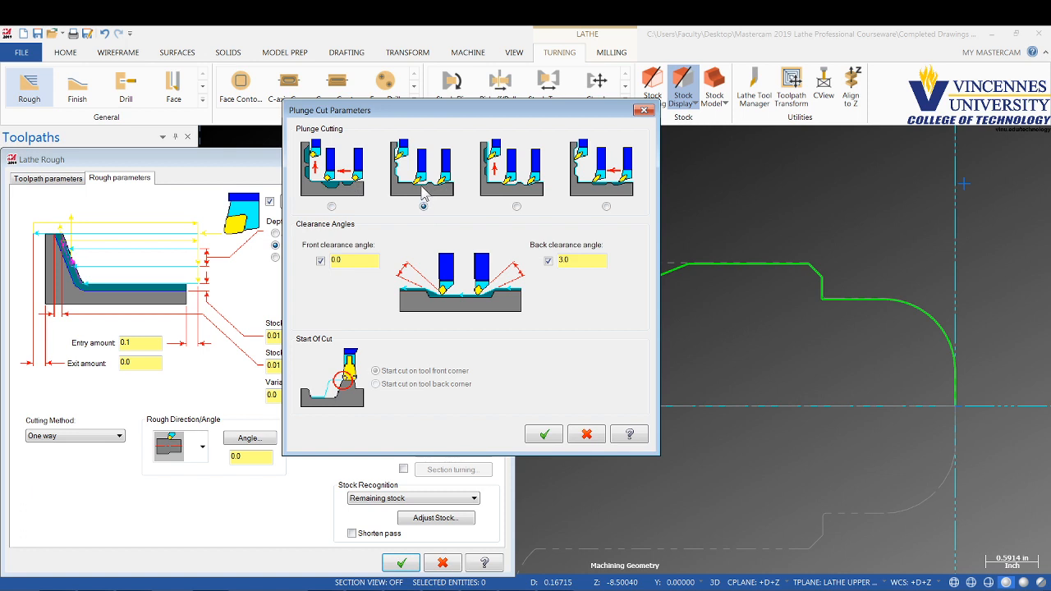
{"action": "left_click", "coordinate": [516, 207]}
{"action": "left_click", "coordinate": [608, 208]}
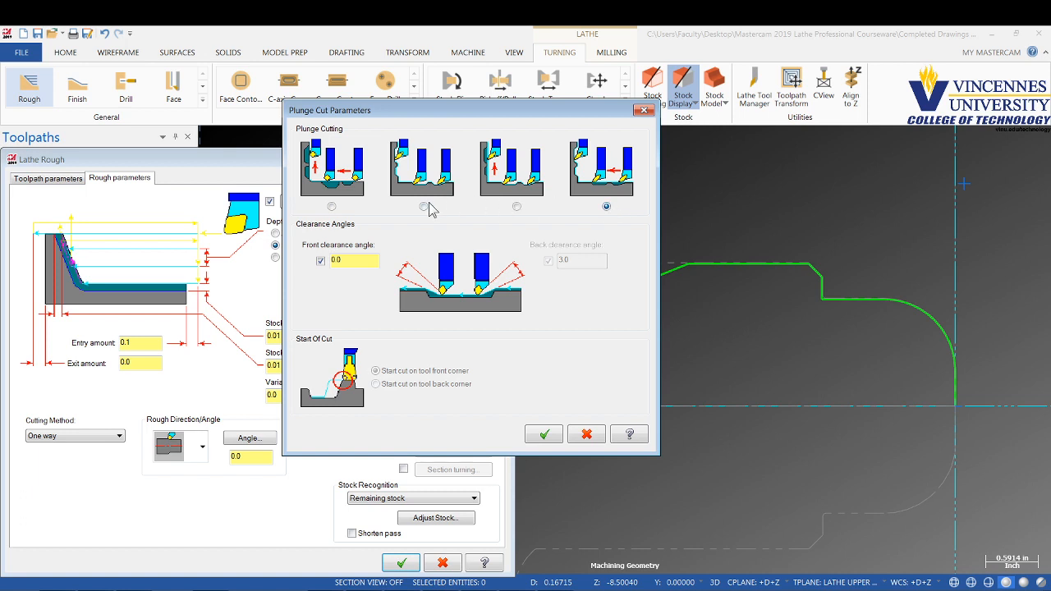
{"action": "left_click", "coordinate": [424, 208]}
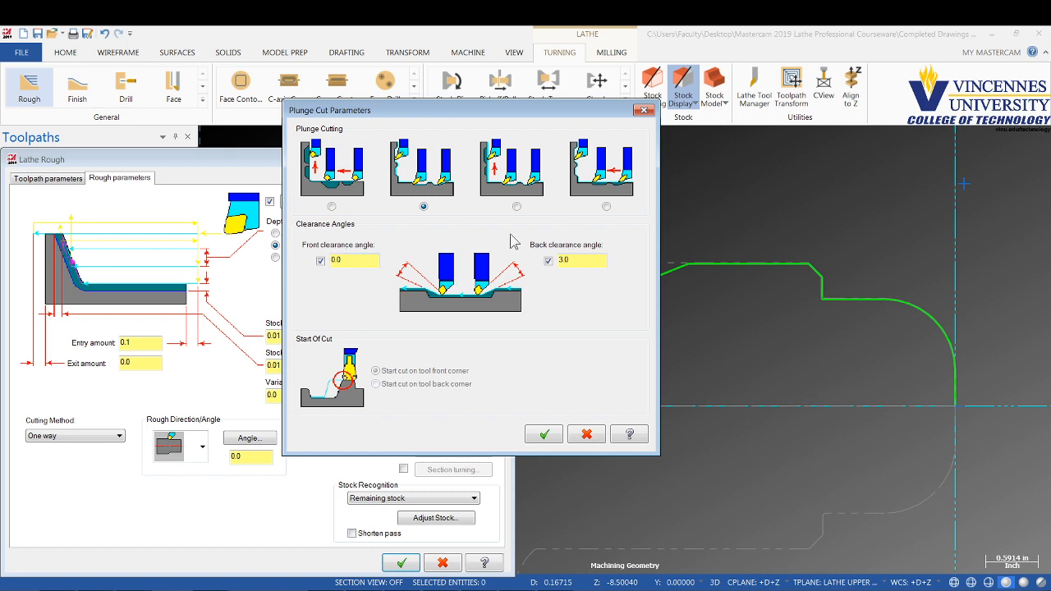
{"action": "left_click", "coordinate": [535, 434]}
{"action": "left_click", "coordinate": [400, 562]}
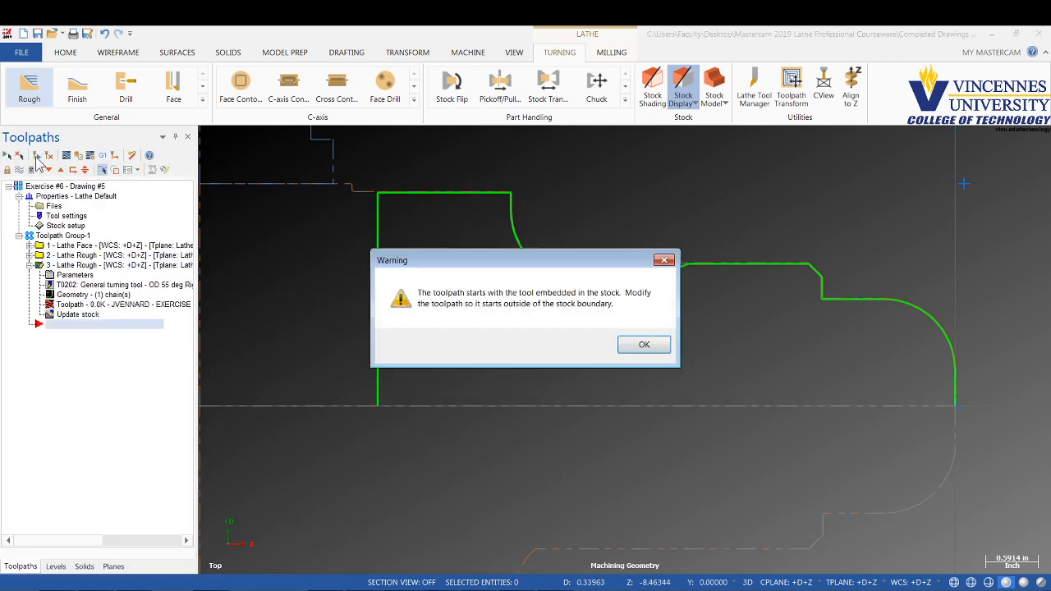
- Try regenerating the re-rough toolpath with the new plunge setting and dismiss the warnings
{"action": "left_click", "coordinate": [645, 346]}
{"action": "left_click", "coordinate": [644, 345]}
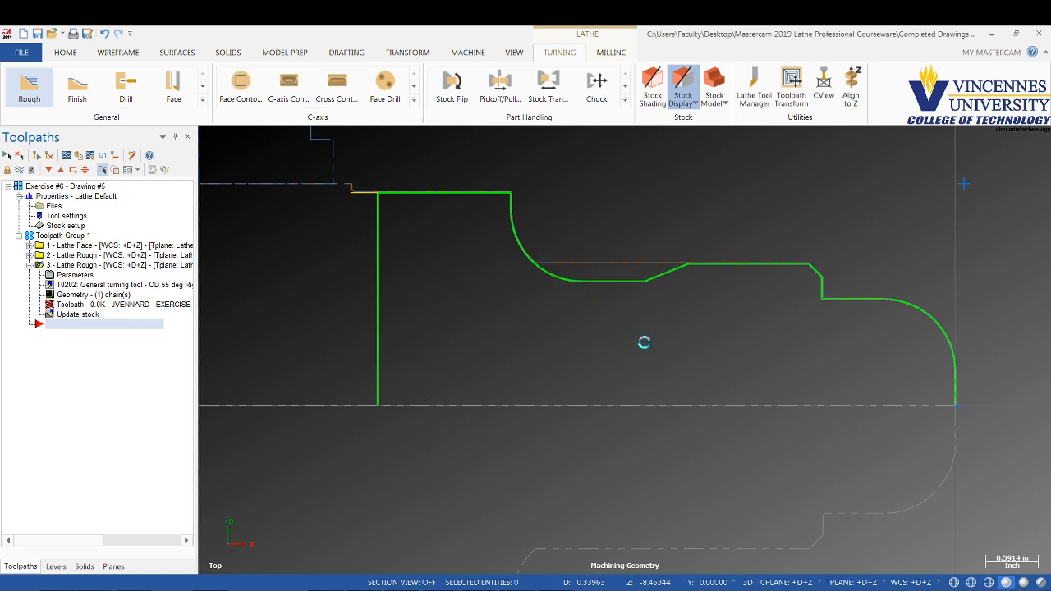
{"action": "left_click", "coordinate": [628, 354]}
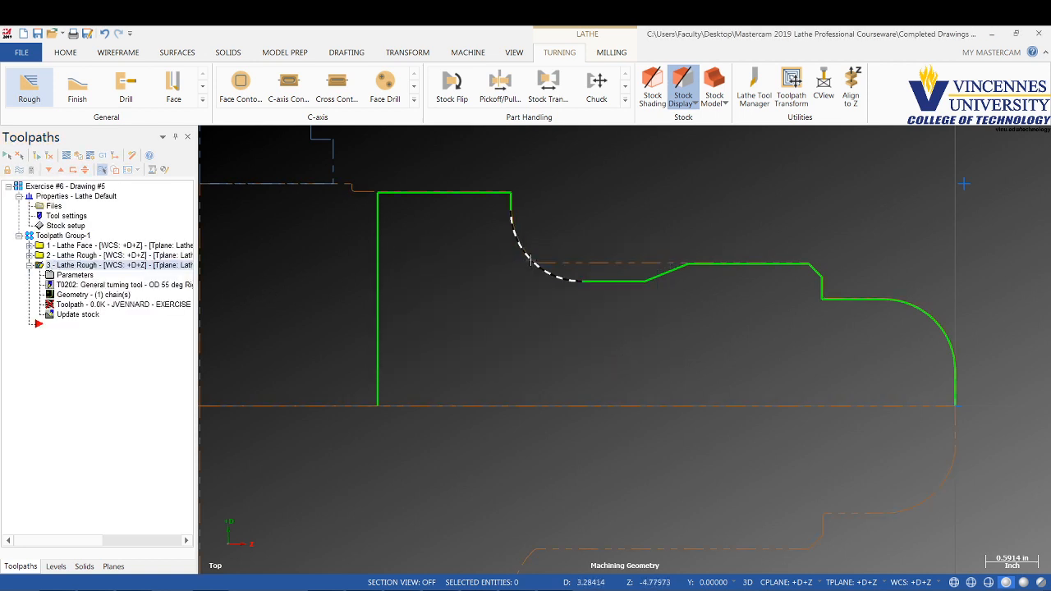
- Set the re-rough operation's lead-in entry vector angle to -135 degrees
{"action": "left_click", "coordinate": [77, 275]}
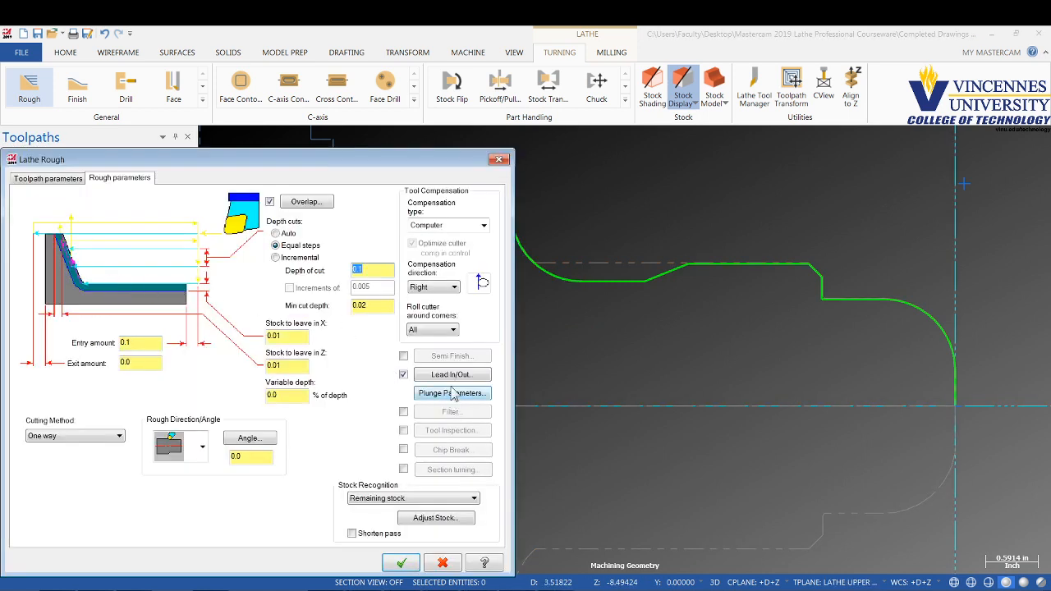
{"action": "left_click", "coordinate": [451, 374]}
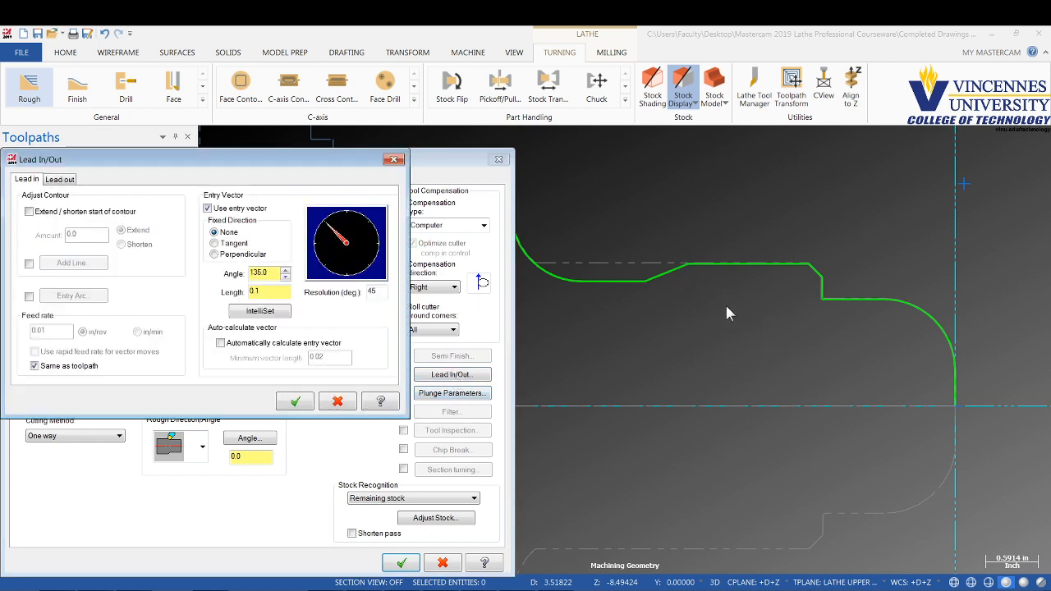
{"action": "left_click", "coordinate": [335, 263]}
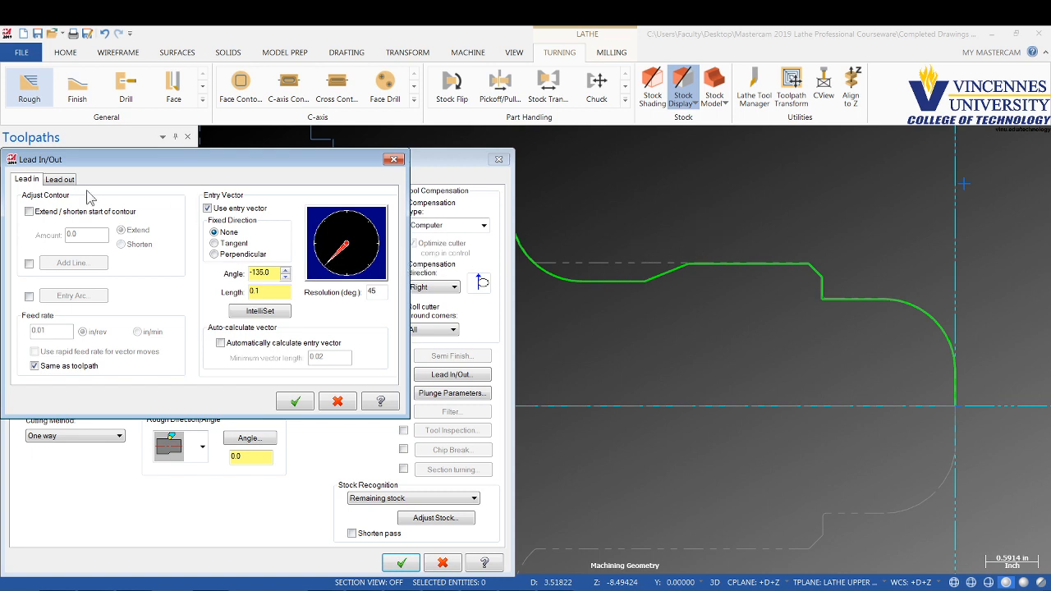
- Accept the re-rough operation's lead-in/out settings and parameters, and regenerate its toolpath
{"action": "left_click", "coordinate": [59, 179]}
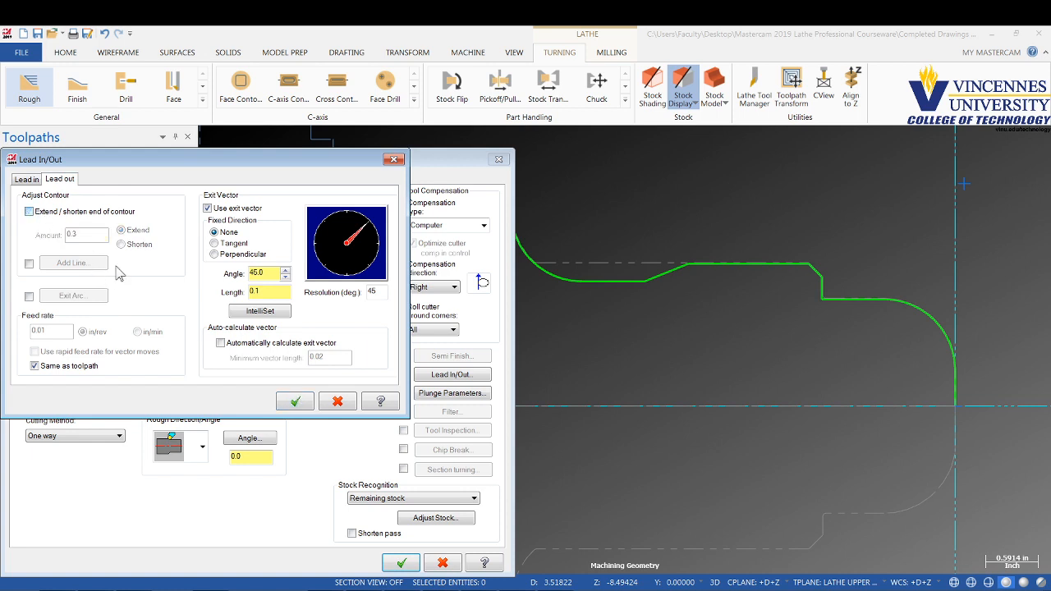
{"action": "left_click", "coordinate": [296, 402]}
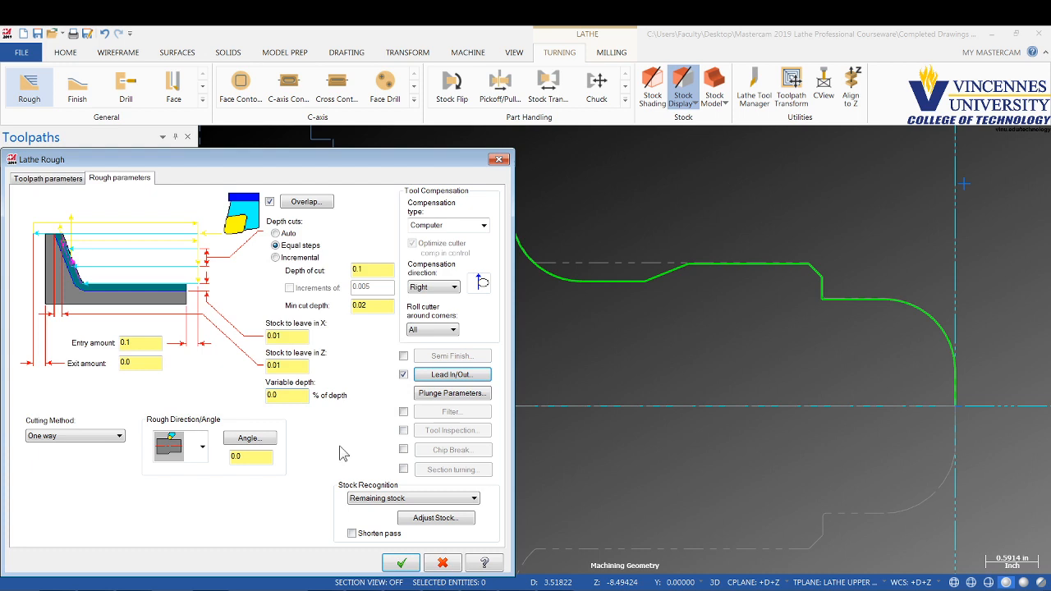
{"action": "left_click", "coordinate": [401, 563]}
{"action": "left_click", "coordinate": [35, 157]}
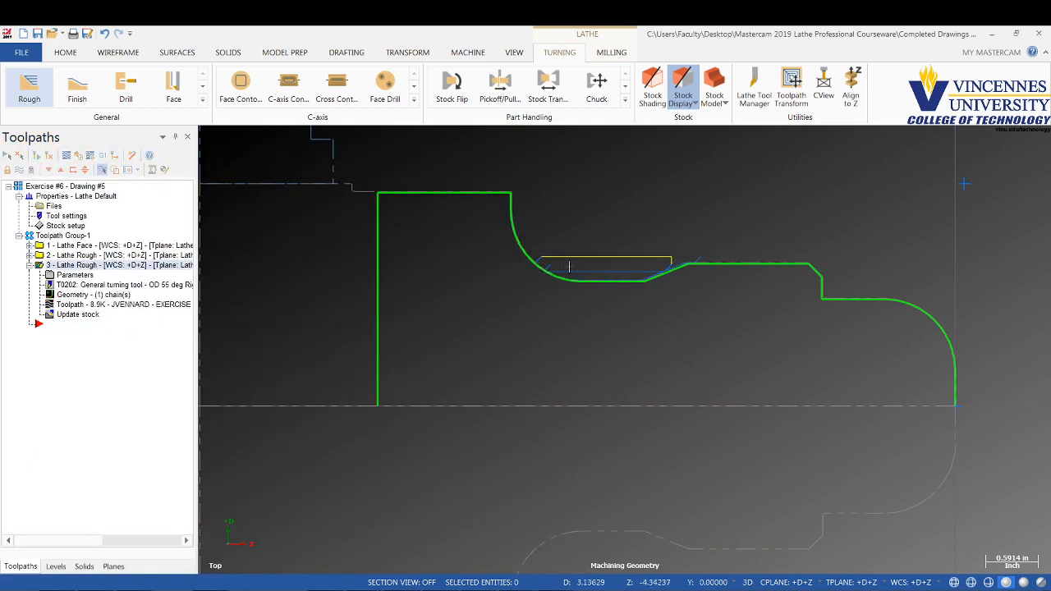
{"action": "scroll", "coordinate": [584, 277], "scroll_direction": "up", "scroll_amount": 2}
{"action": "scroll", "coordinate": [584, 277], "scroll_direction": "up", "scroll_amount": 1}
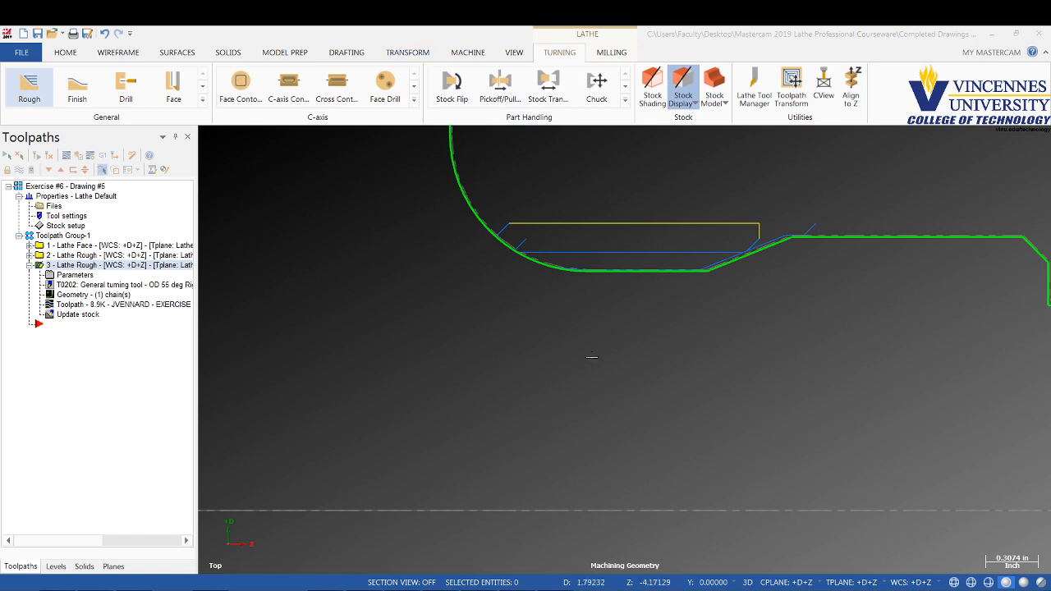
{"action": "scroll", "coordinate": [591, 349], "scroll_direction": "down", "scroll_amount": 1}
{"action": "scroll", "coordinate": [590, 349], "scroll_direction": "down", "scroll_amount": 1}
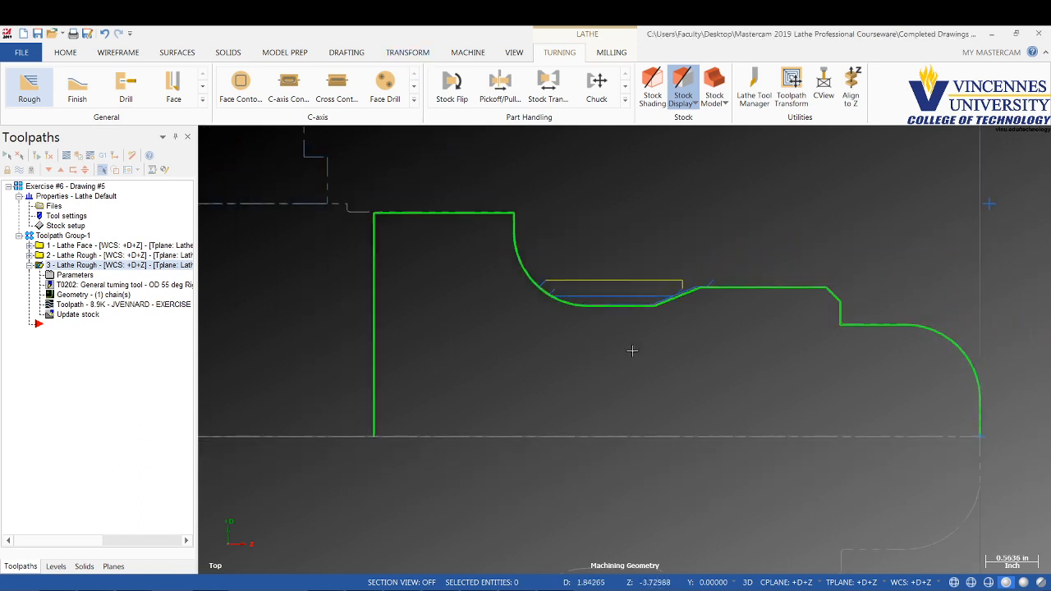
- Verify all operations of the toolpath group in the simulator, examine the cut stock against the part profile, and return to the part
{"action": "left_click", "coordinate": [61, 235]}
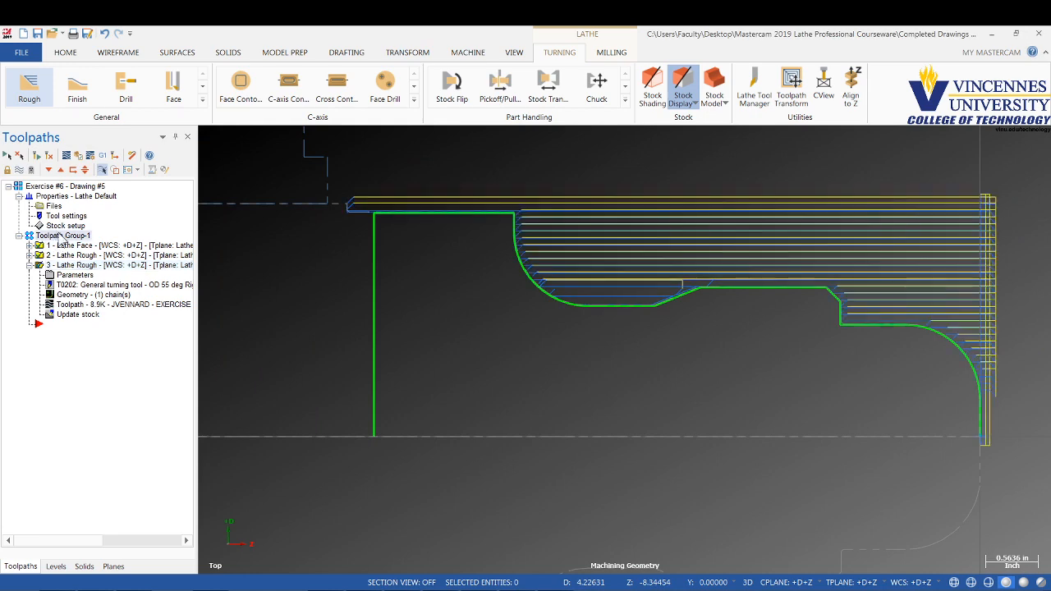
{"action": "left_click", "coordinate": [79, 156]}
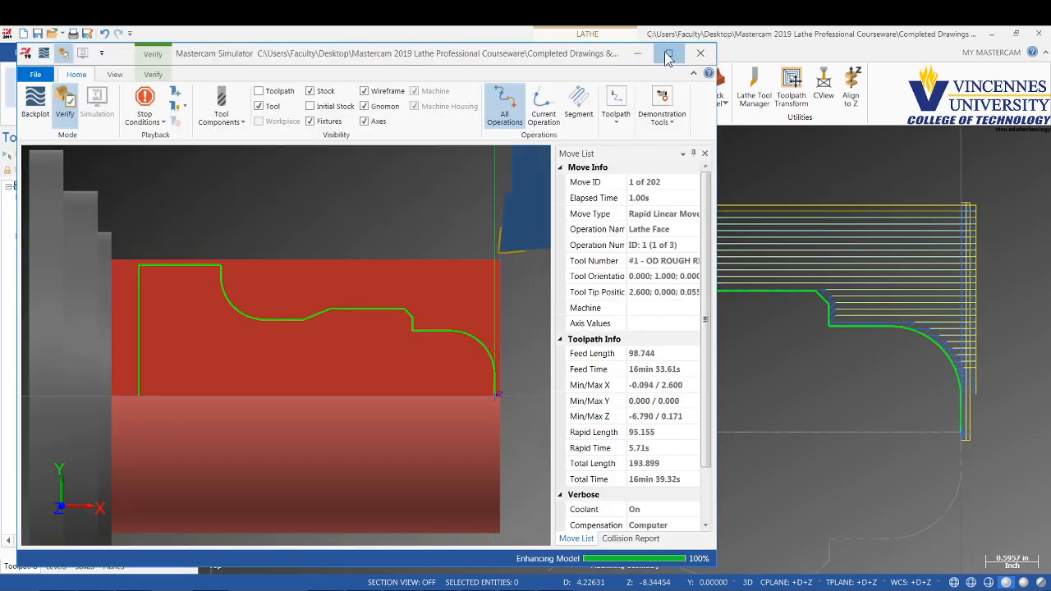
{"action": "left_click", "coordinate": [669, 53]}
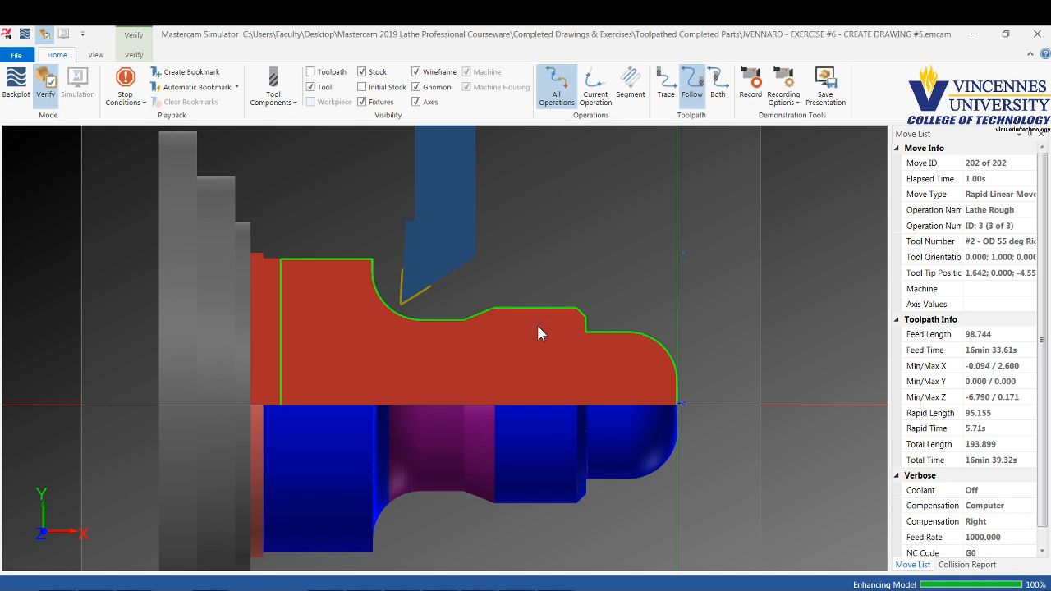
{"action": "scroll", "coordinate": [406, 317], "scroll_direction": "up", "scroll_amount": 3}
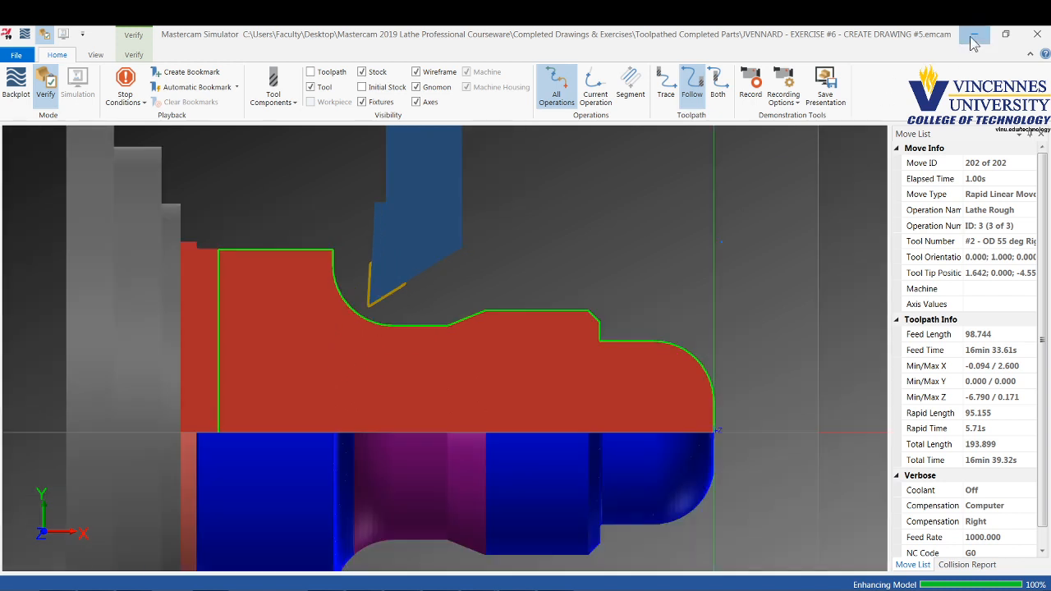
{"action": "left_click", "coordinate": [974, 34]}
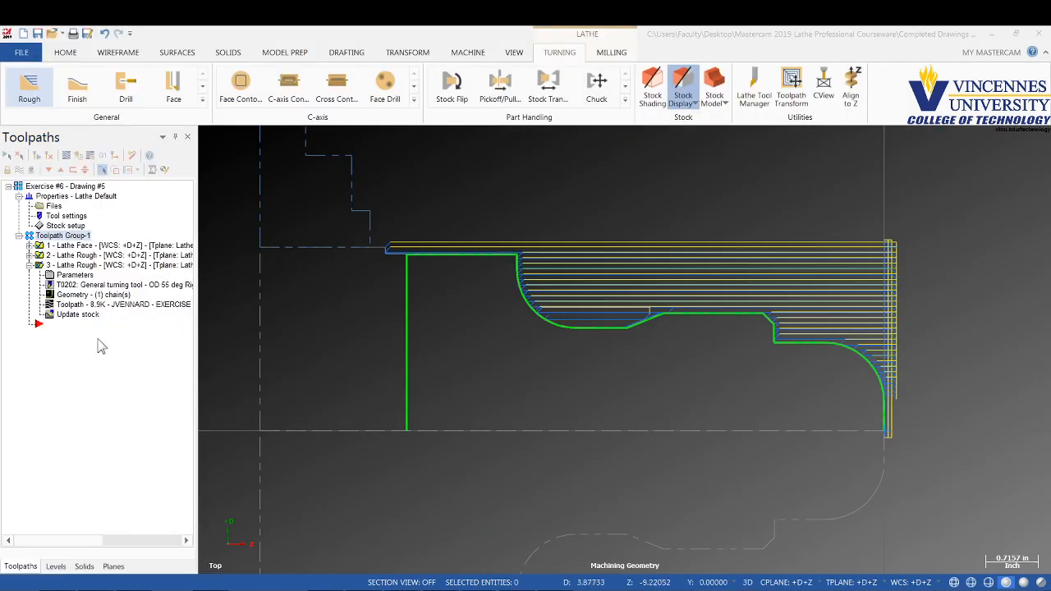
- Start a lathe Finish toolpath on the same OD contour by reusing the last chain
{"action": "left_click", "coordinate": [30, 265]}
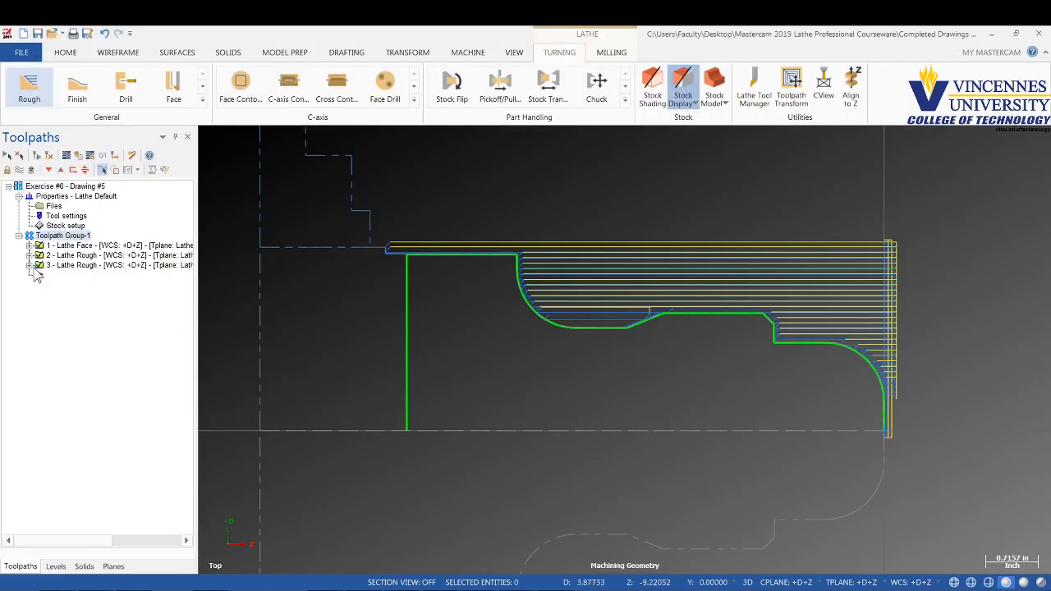
{"action": "left_click", "coordinate": [82, 88]}
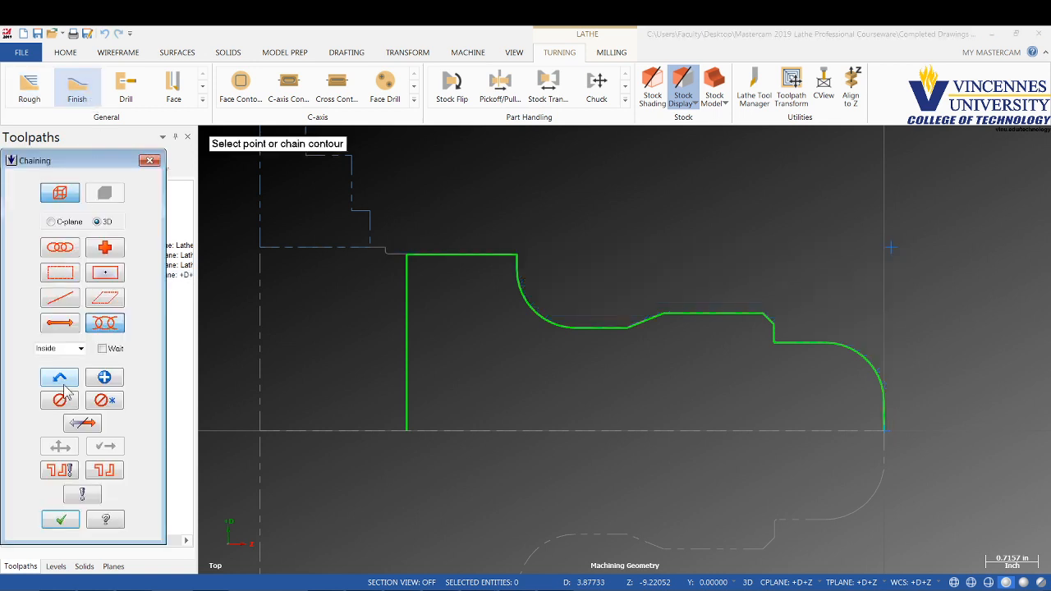
{"action": "left_click", "coordinate": [61, 379]}
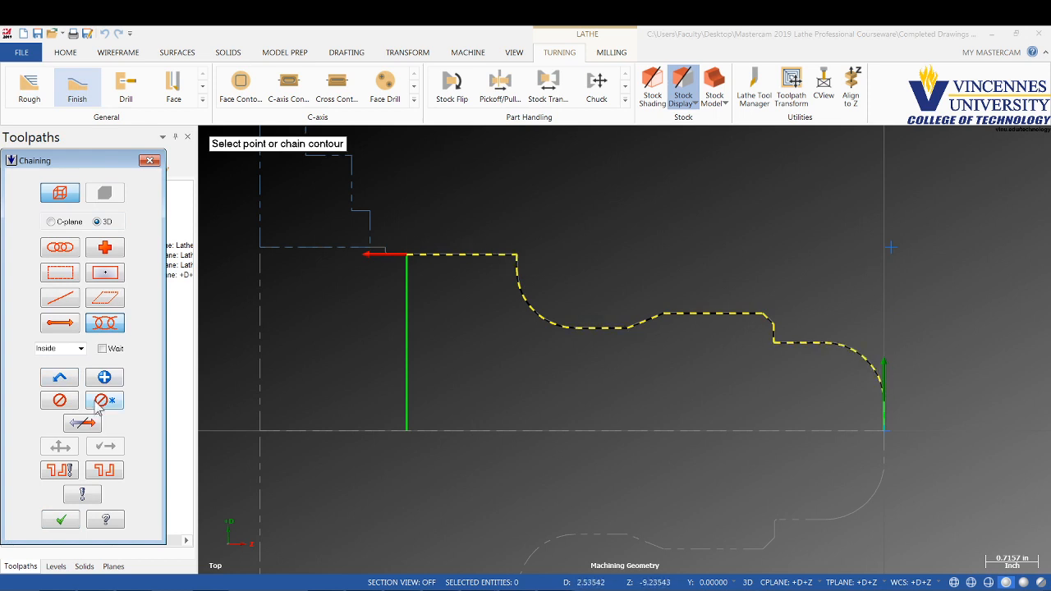
{"action": "left_click", "coordinate": [59, 522]}
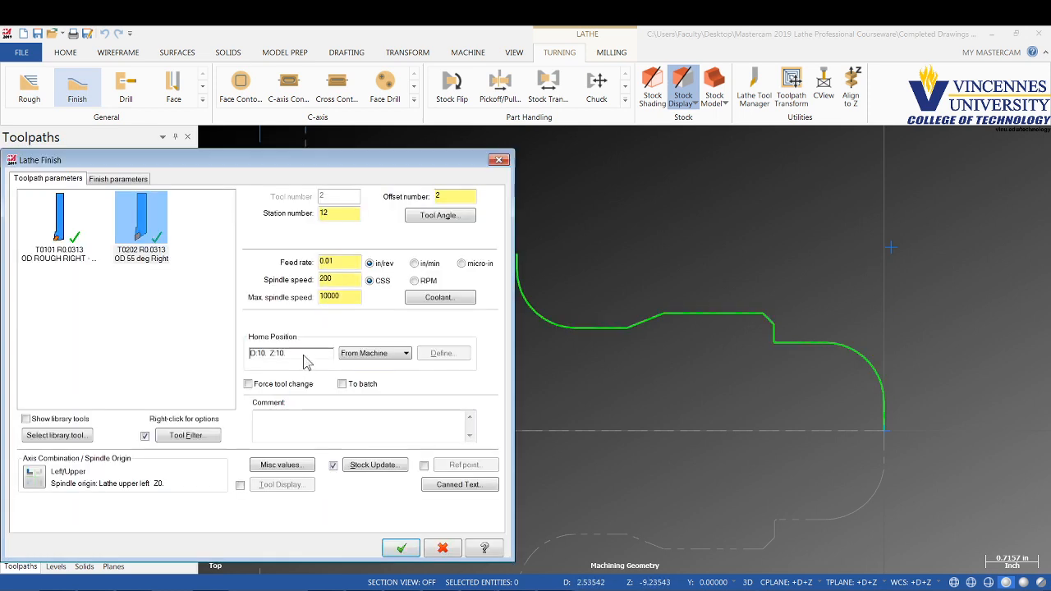
- Choose the OD 55 deg Right tool (T0202) for finishing, with feed rate 0.0025 in/rev, spindle speed 500 CSS and maximum spindle speed 2500
{"action": "left_click", "coordinate": [152, 233]}
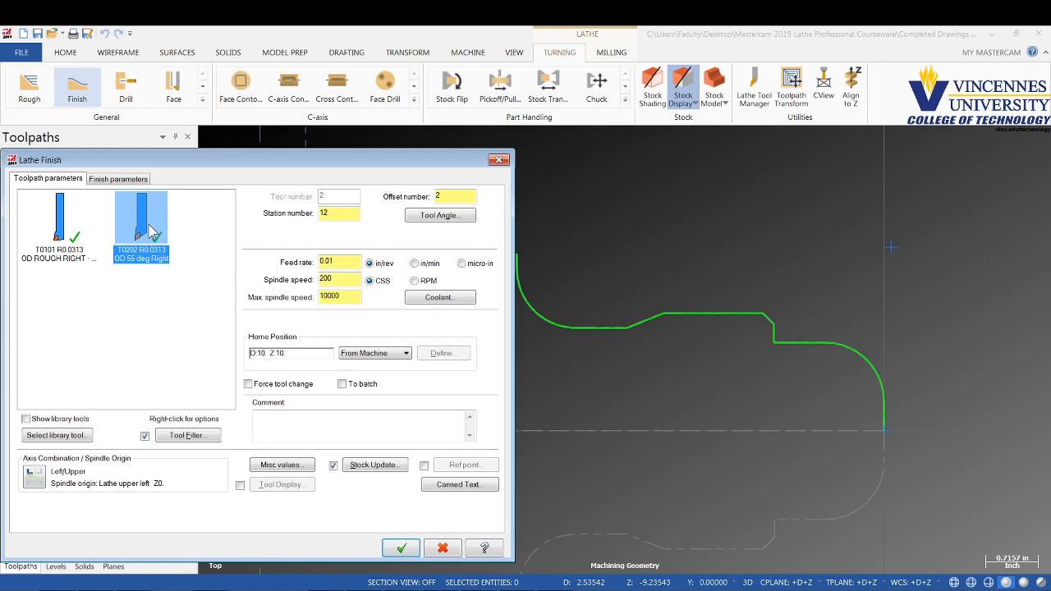
{"action": "double_click", "coordinate": [337, 261]}
{"action": "type", "text": ".0"}
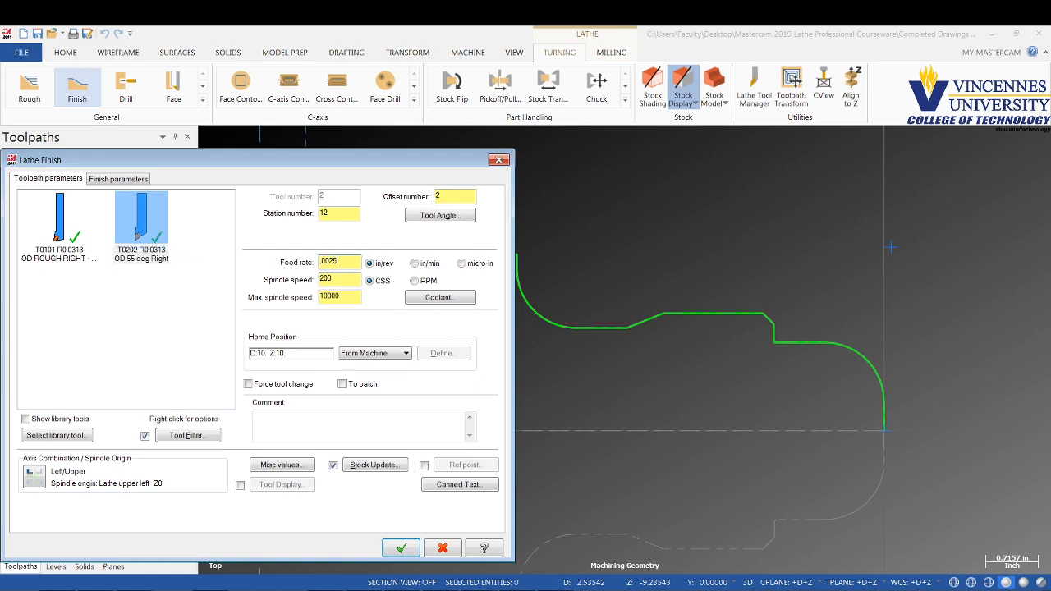
{"action": "type", "text": "025"}
{"action": "key", "text": "Tab"}
{"action": "type", "text": "50"}
{"action": "double_click", "coordinate": [341, 296]}
{"action": "type", "text": "250"}
- Turn flood coolant on for the finish operation and add the comment "FINISH OUTER PROFILE OF PART"
{"action": "left_click", "coordinate": [439, 298]}
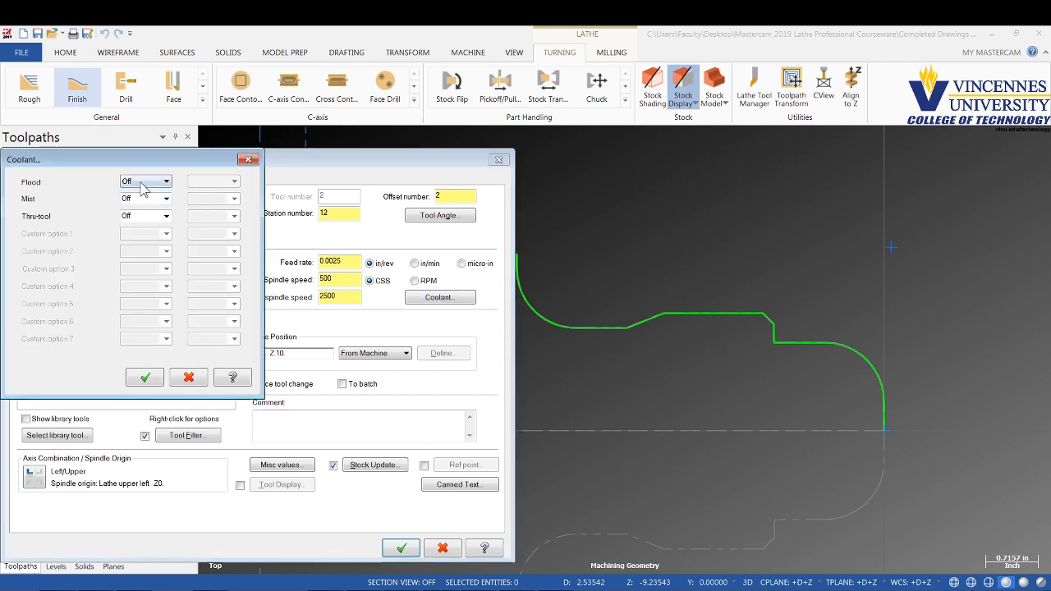
{"action": "left_click", "coordinate": [142, 184]}
{"action": "left_click", "coordinate": [152, 205]}
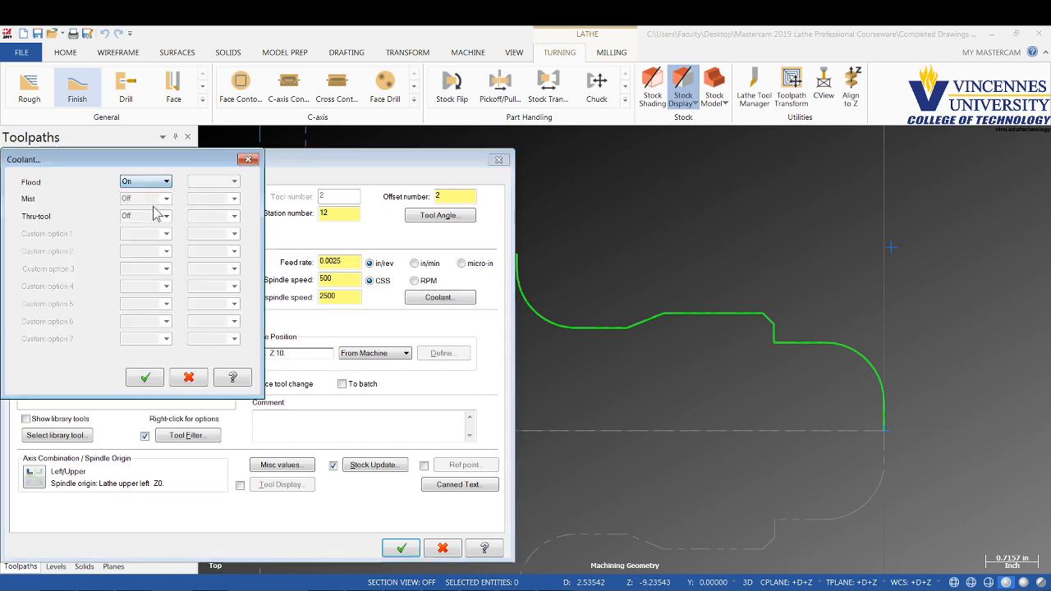
{"action": "left_click", "coordinate": [148, 379]}
{"action": "left_click", "coordinate": [365, 424]}
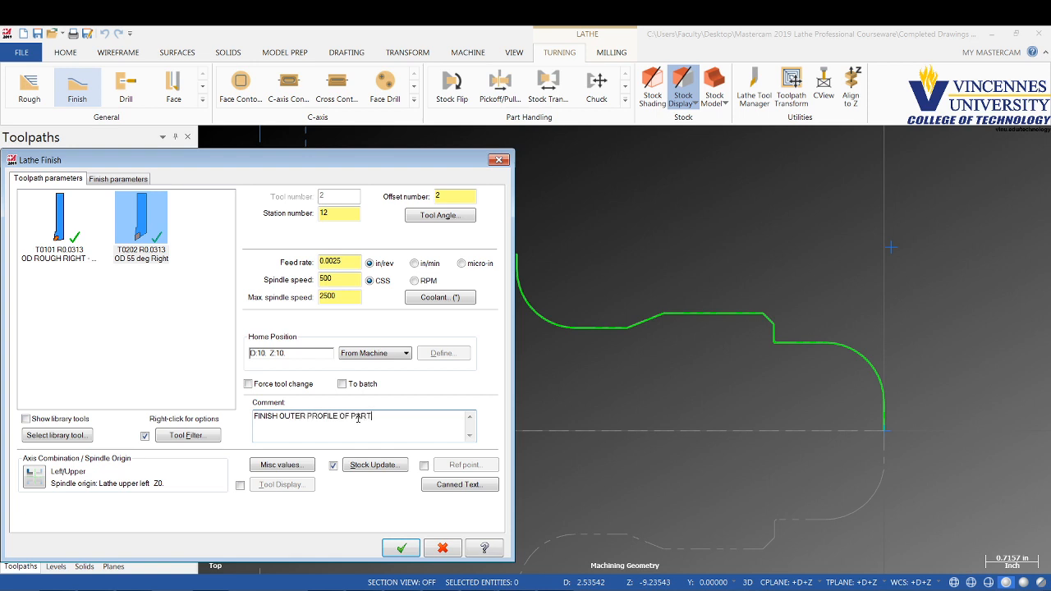
- Angle the finish operation's lead-in entry vector diagonally up-left and extend the end of the contour in its lead-out settings
{"action": "left_click", "coordinate": [109, 181]}
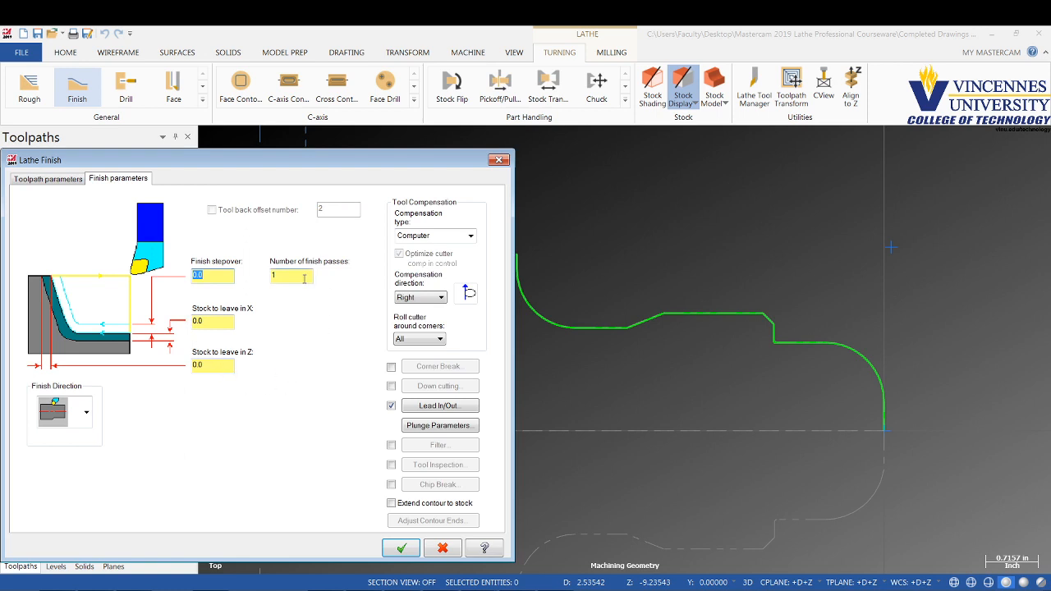
{"action": "left_click", "coordinate": [436, 408]}
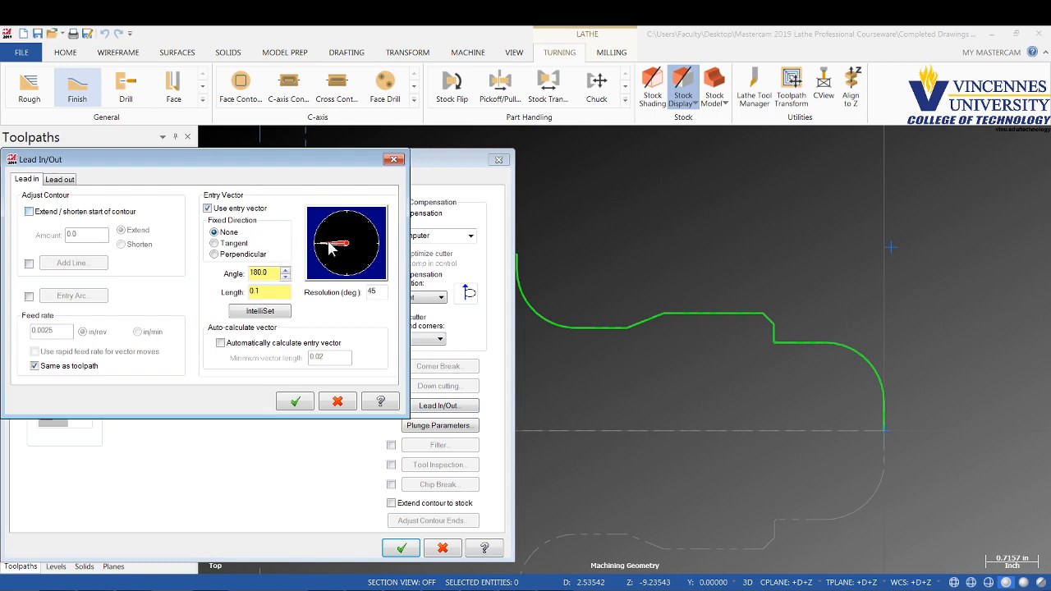
{"action": "left_click", "coordinate": [334, 230]}
{"action": "left_click", "coordinate": [57, 179]}
{"action": "left_click", "coordinate": [31, 212]}
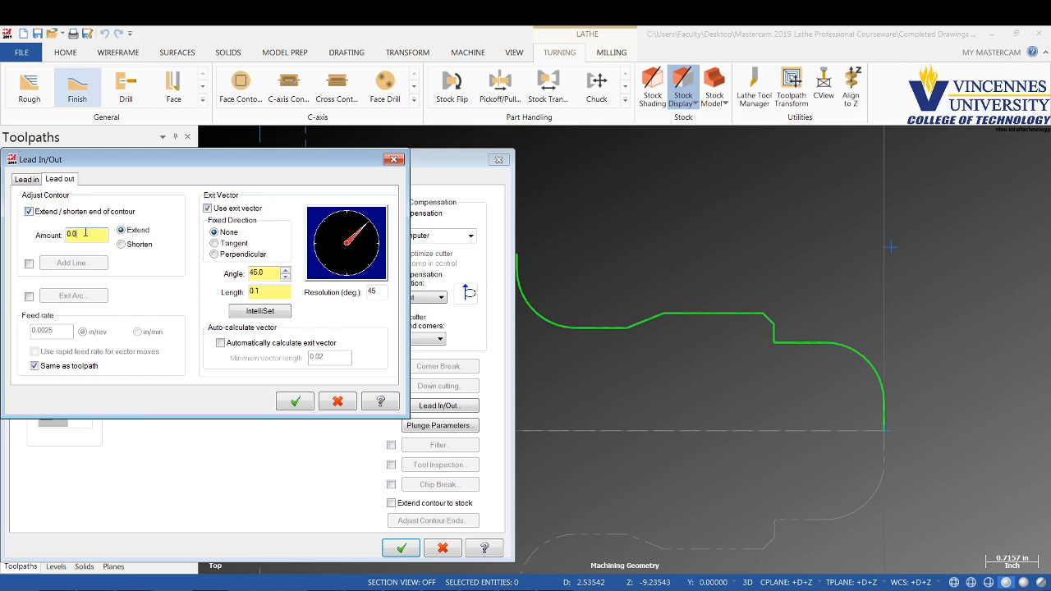
{"action": "left_click_drag", "start_coordinate": [86, 234], "coordinate": [37, 235]}
{"action": "type", "text": "."}
{"action": "left_click", "coordinate": [294, 401]}
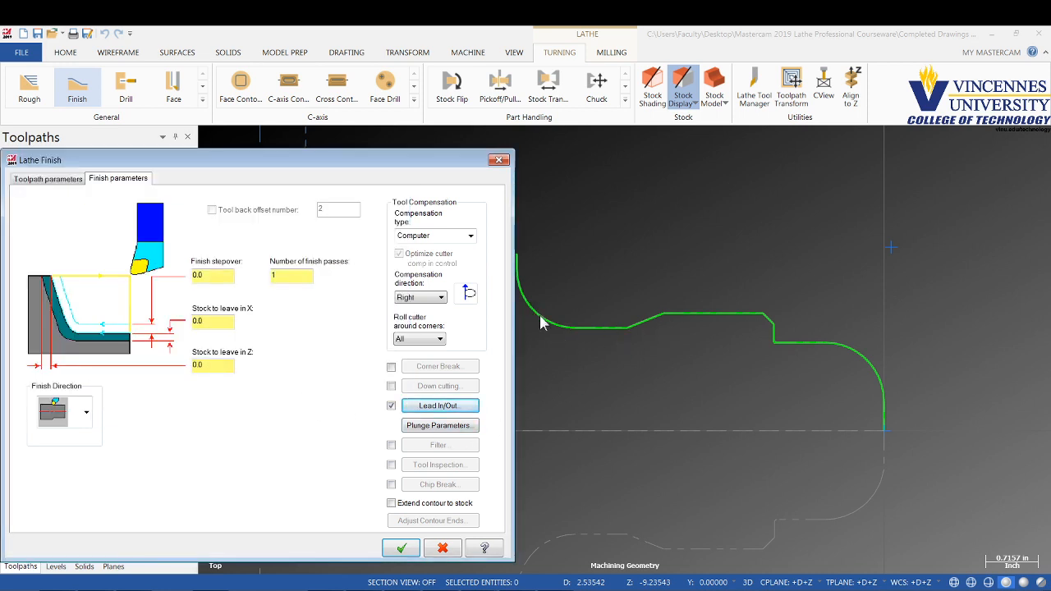
- Set the finish operation's plunge cutting to the second option and accept the parameters to generate the toolpath
{"action": "left_click", "coordinate": [435, 426]}
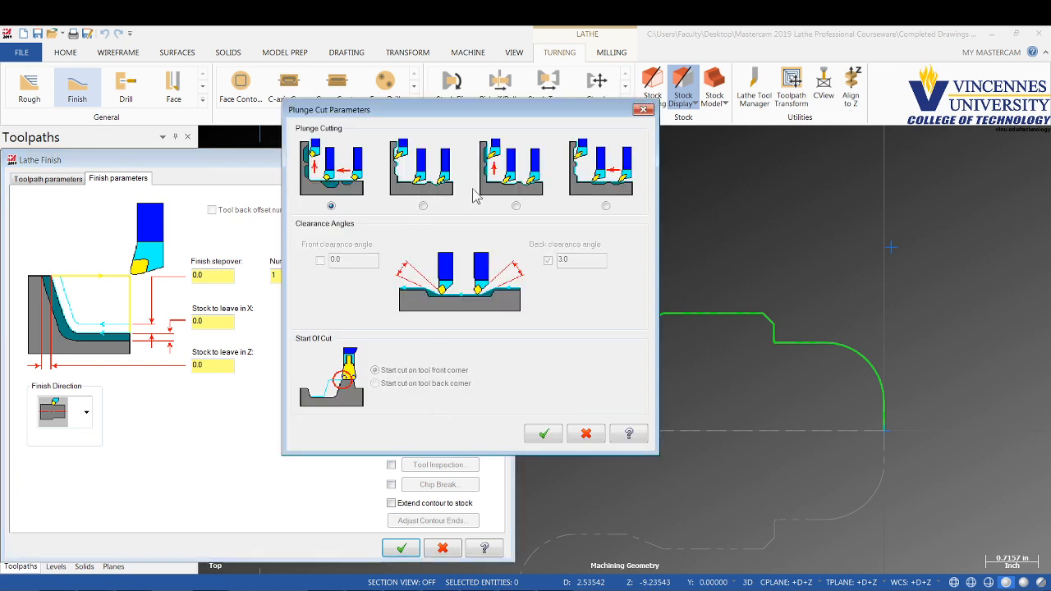
{"action": "left_click", "coordinate": [423, 205]}
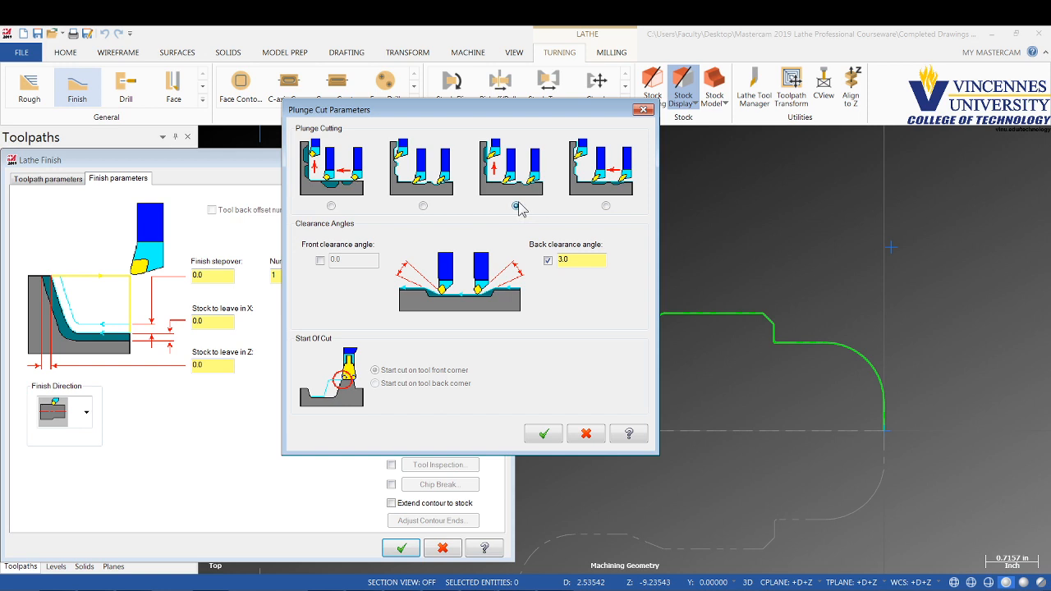
{"action": "left_click", "coordinate": [423, 206]}
{"action": "left_click", "coordinate": [545, 434]}
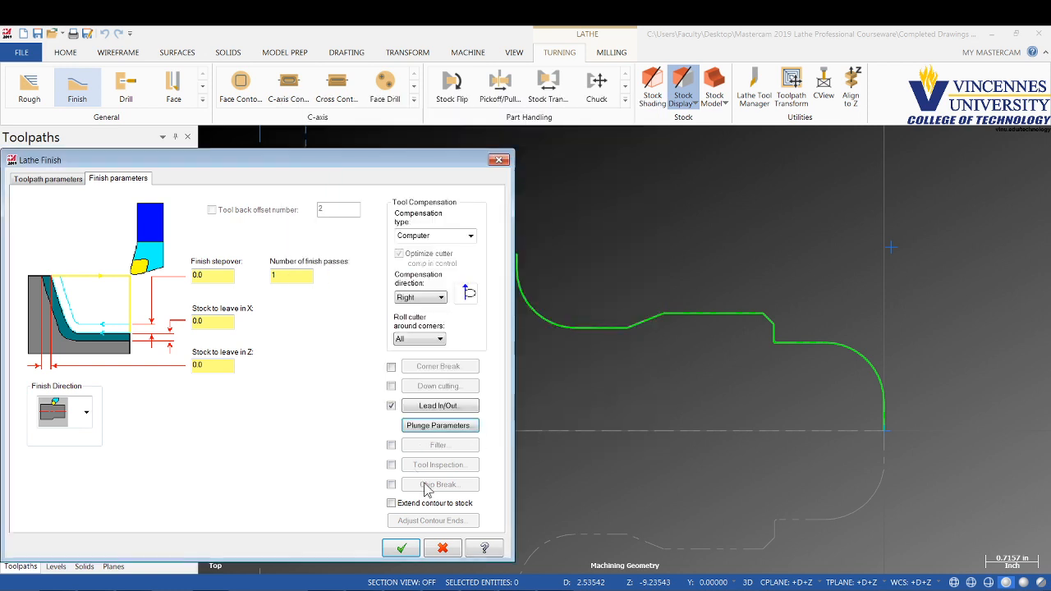
{"action": "left_click", "coordinate": [401, 548]}
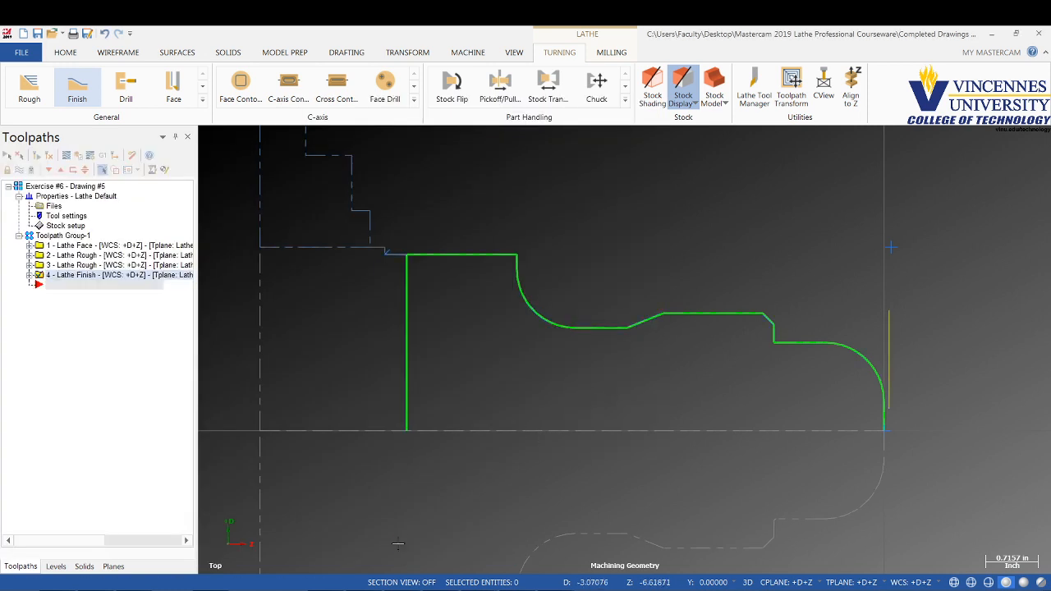